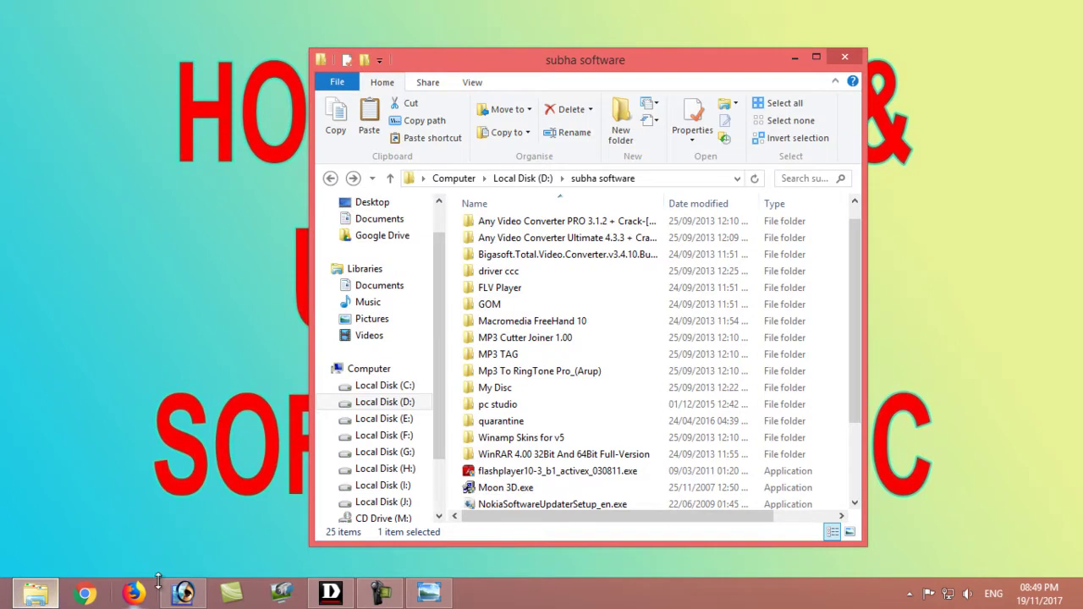
# Step: Install GOM Player from GOMPLAYERENSETUP(2).EXE in the GOM folder, keeping the default setup options and destination folder
pyautogui.doubleClick(507, 306)
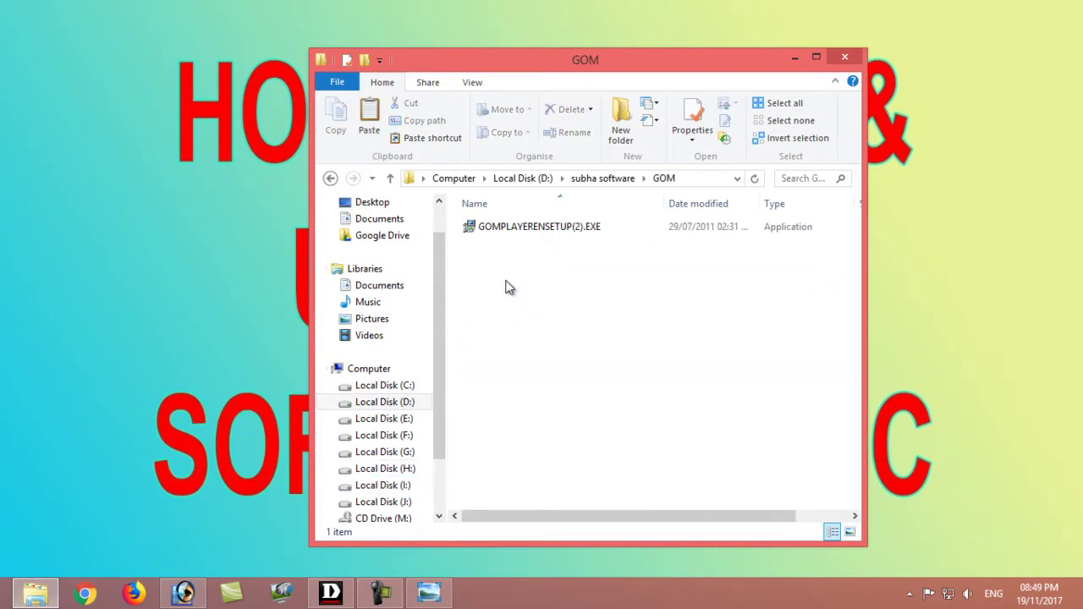
pyautogui.doubleClick(581, 231)
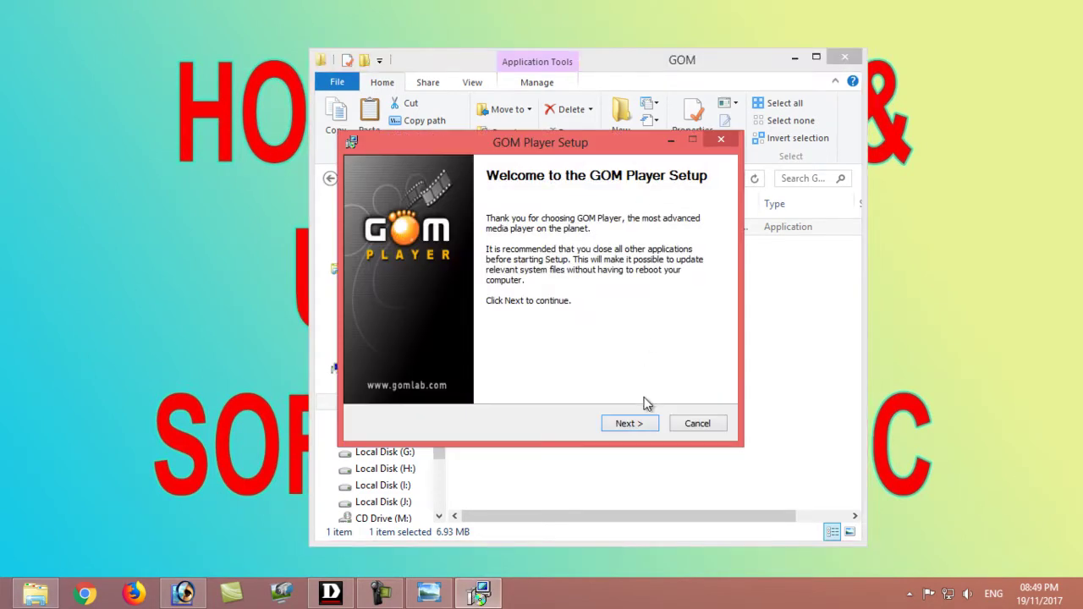
pyautogui.click(639, 425)
pyautogui.click(639, 425)
pyautogui.click(639, 426)
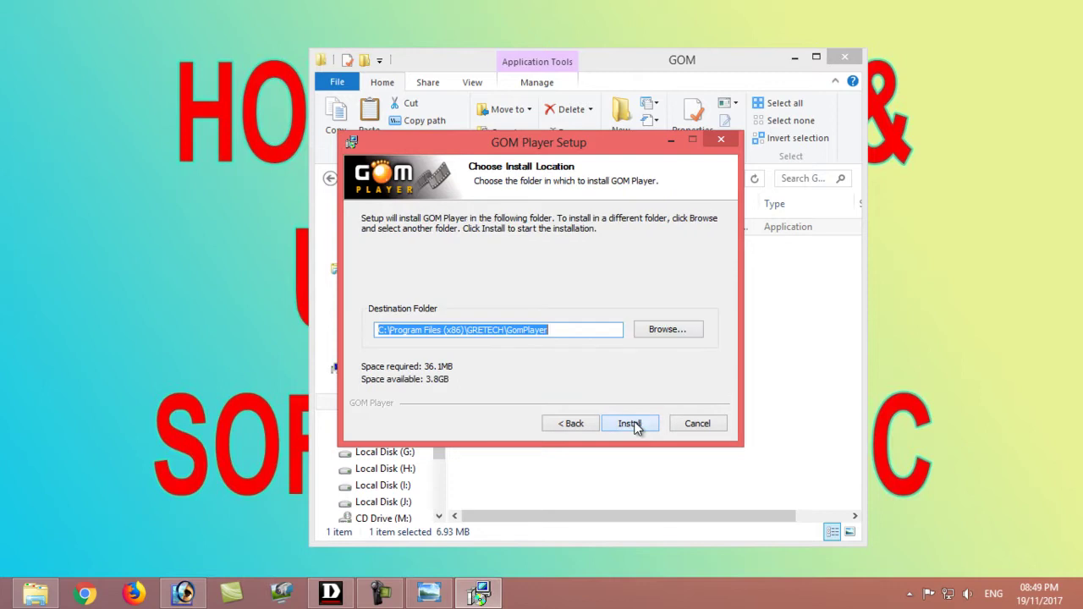
pyautogui.click(639, 425)
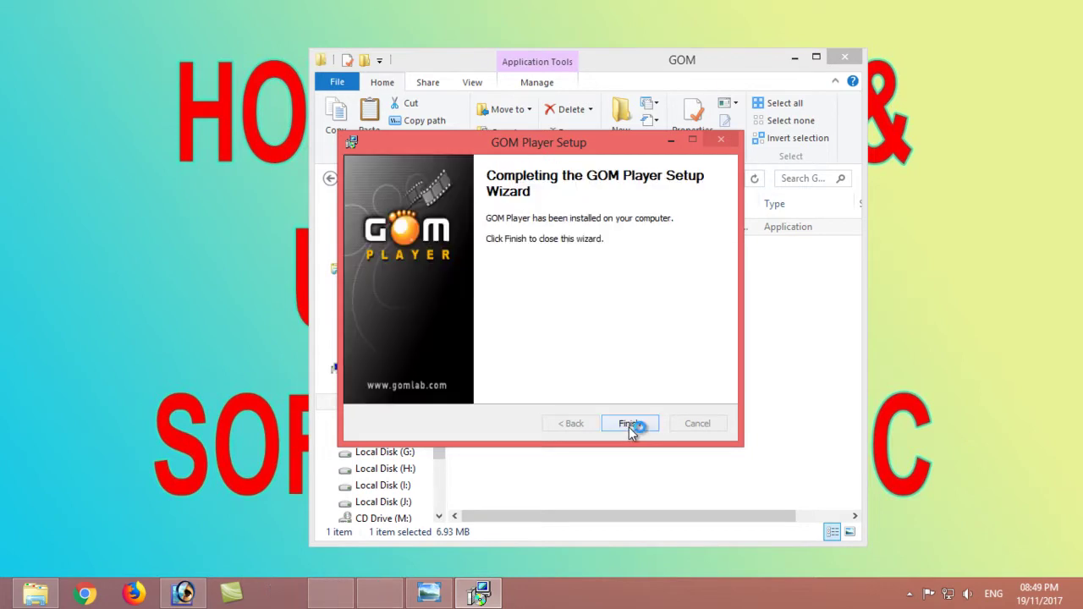
pyautogui.click(631, 424)
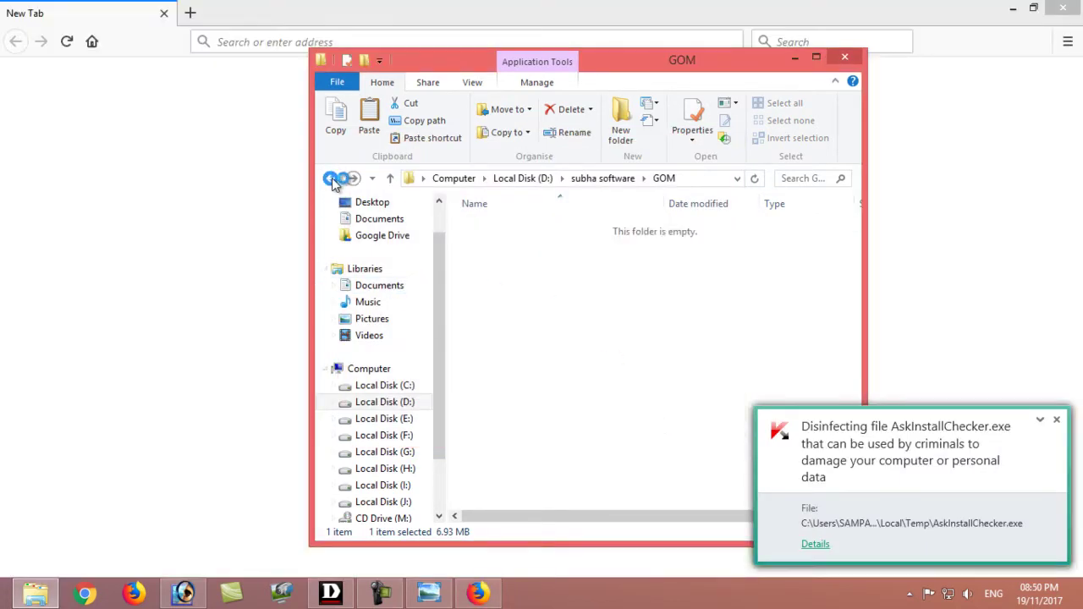
# Step: Close the browser window opened by the installer and skip the detected adware AskInstallChecker.exe
pyautogui.click(329, 177)
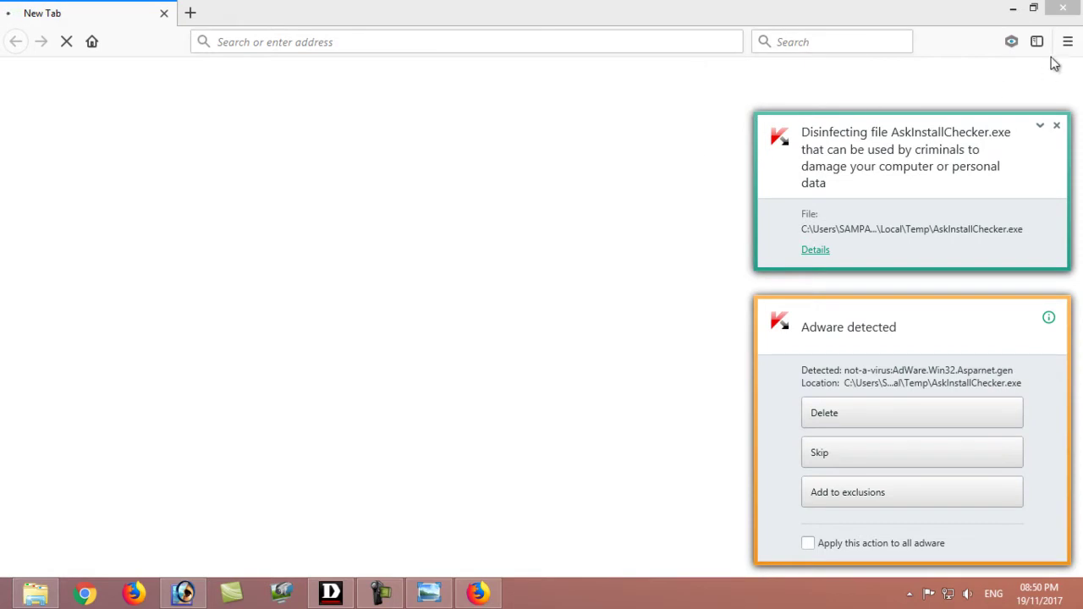
pyautogui.click(1060, 10)
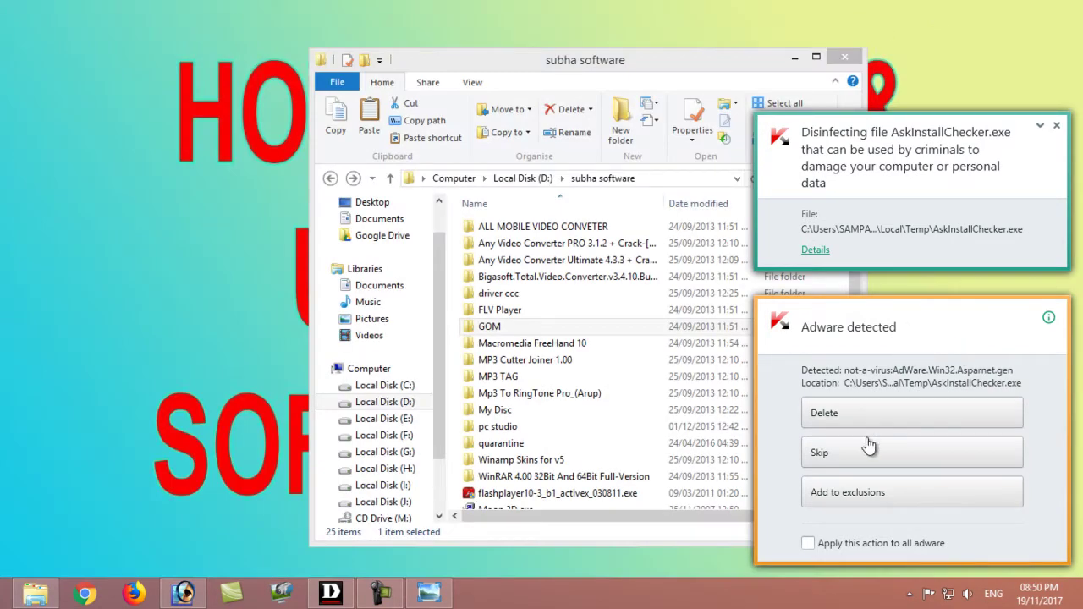
pyautogui.click(899, 452)
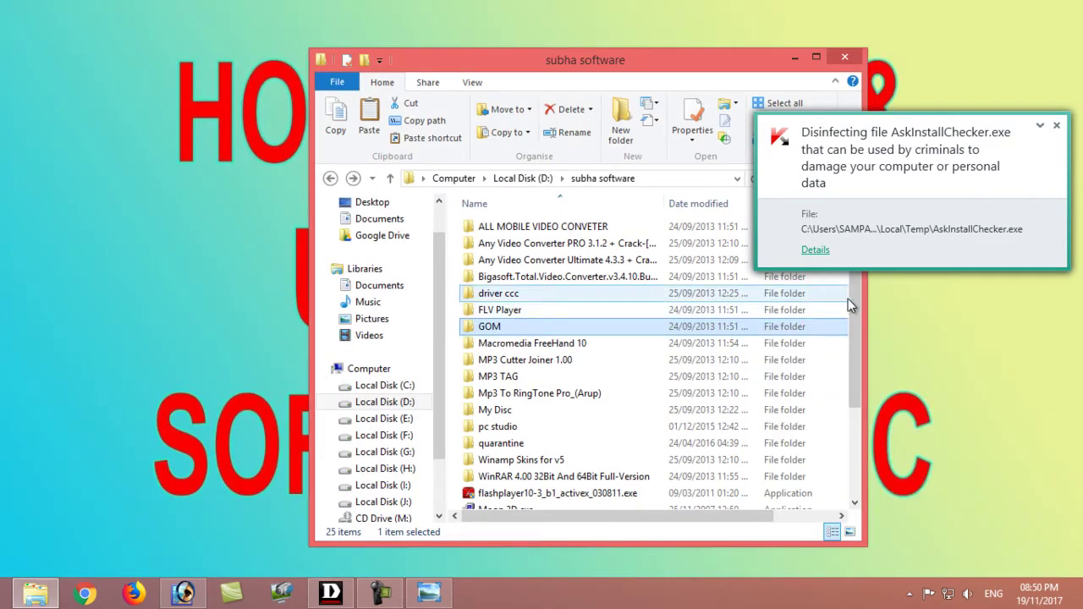
# Step: Launch setup_avrokeyboard_4.5.1.exe from the subha software folder and proceed to its licence agreement
pyautogui.moveTo(855, 302); pyautogui.dragTo(867, 389)
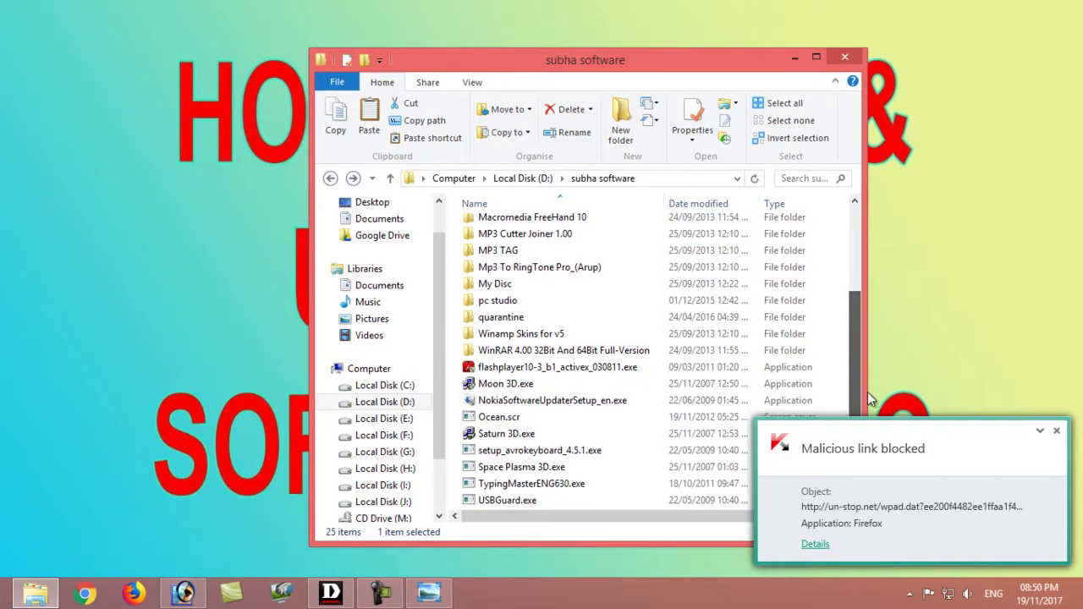
pyautogui.moveTo(767, 64); pyautogui.dragTo(656, 57)
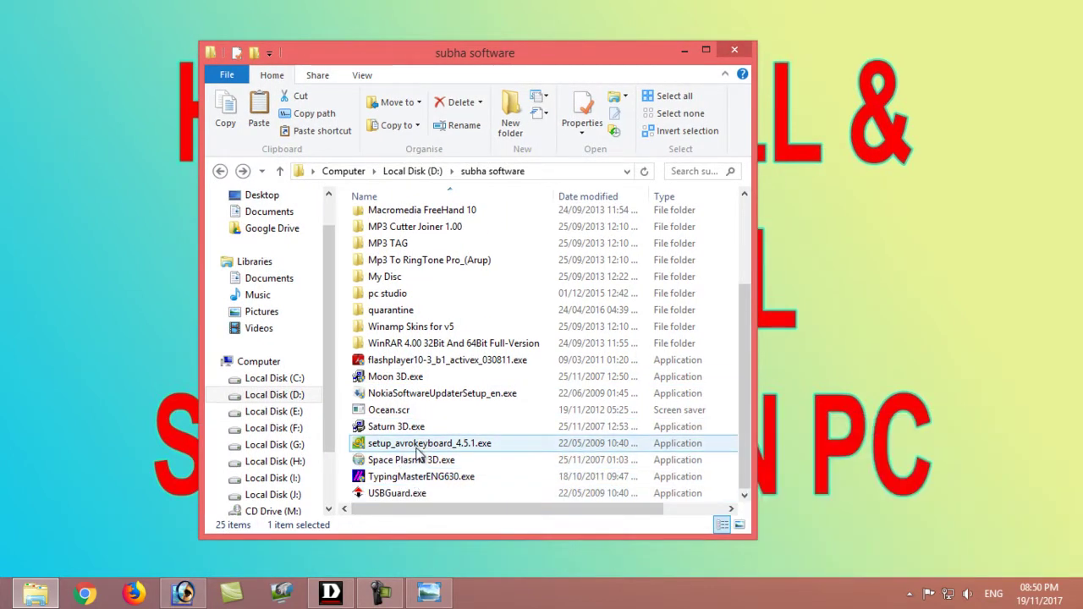
pyautogui.doubleClick(430, 444)
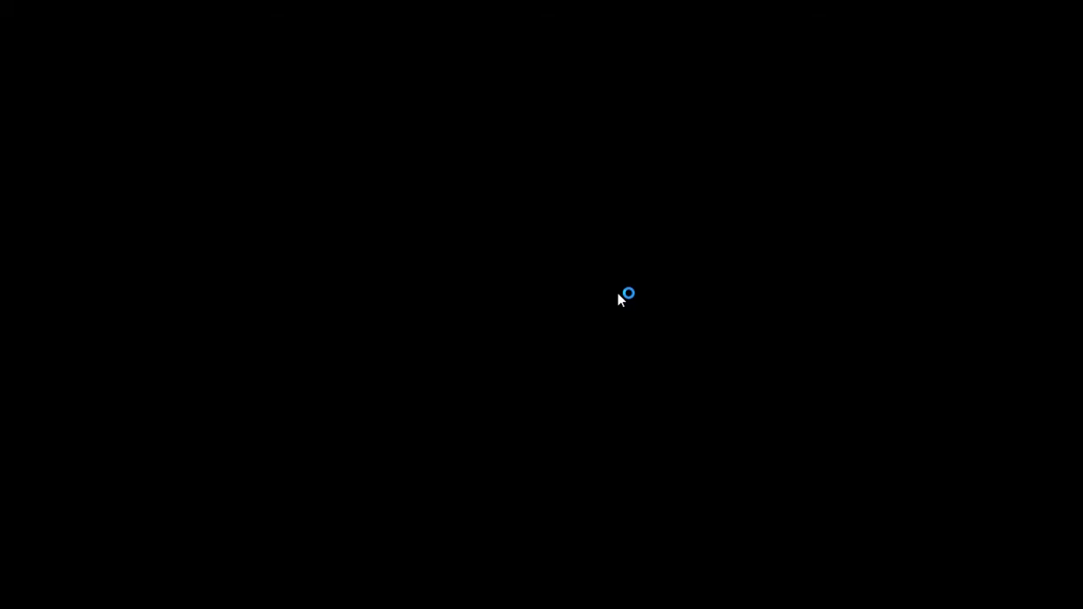
pyautogui.click(622, 295)
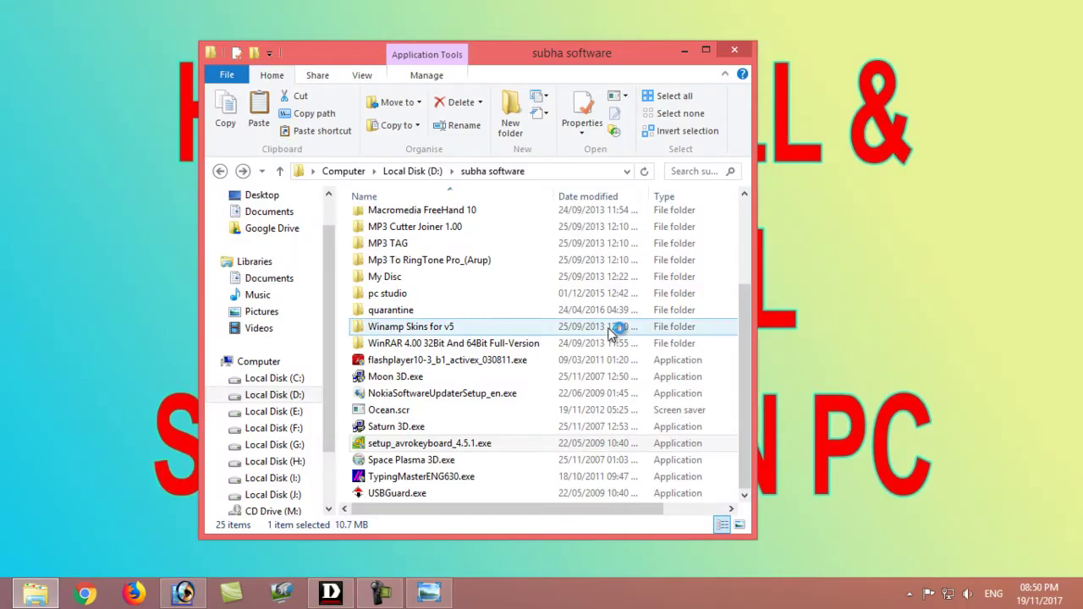
pyautogui.click(628, 424)
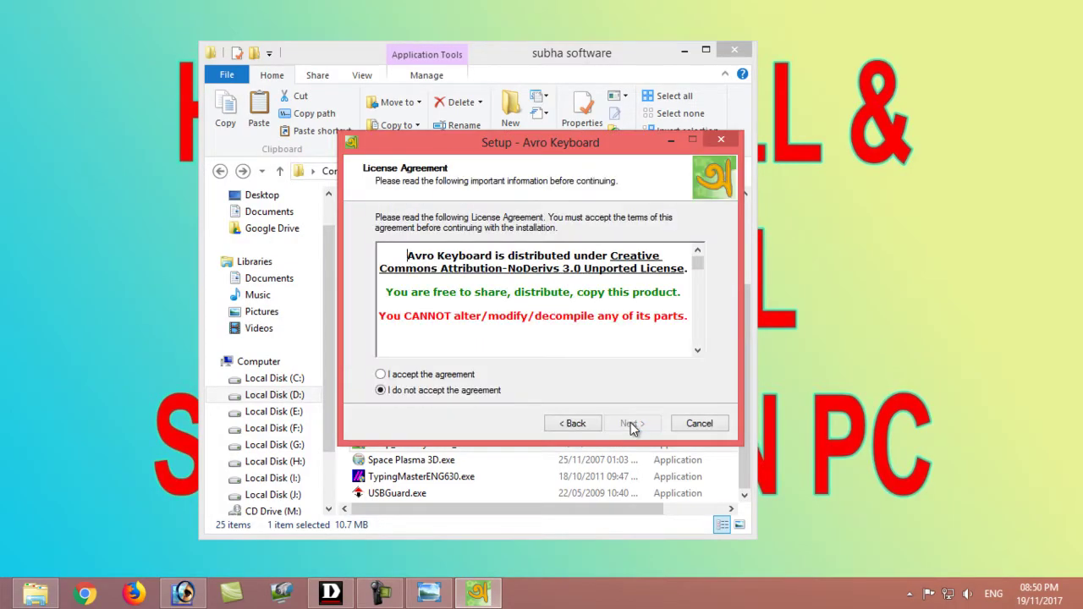
# Step: Accept the Avro Keyboard licence agreement and keep the default install location and Avro Keyboard Start Menu folder
pyautogui.click(435, 375)
pyautogui.click(635, 424)
pyautogui.click(634, 425)
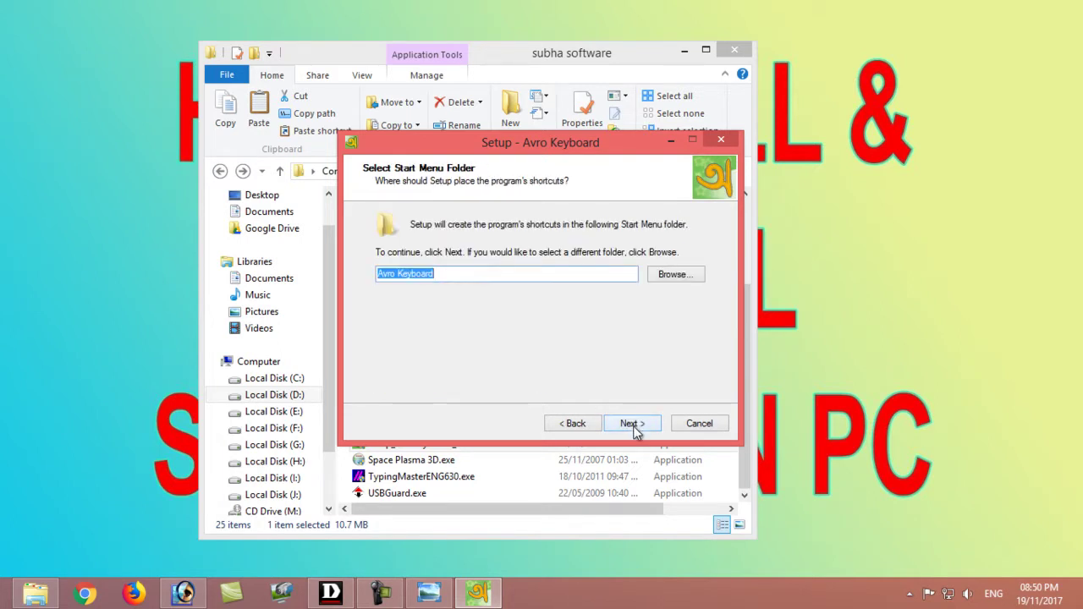
pyautogui.click(634, 425)
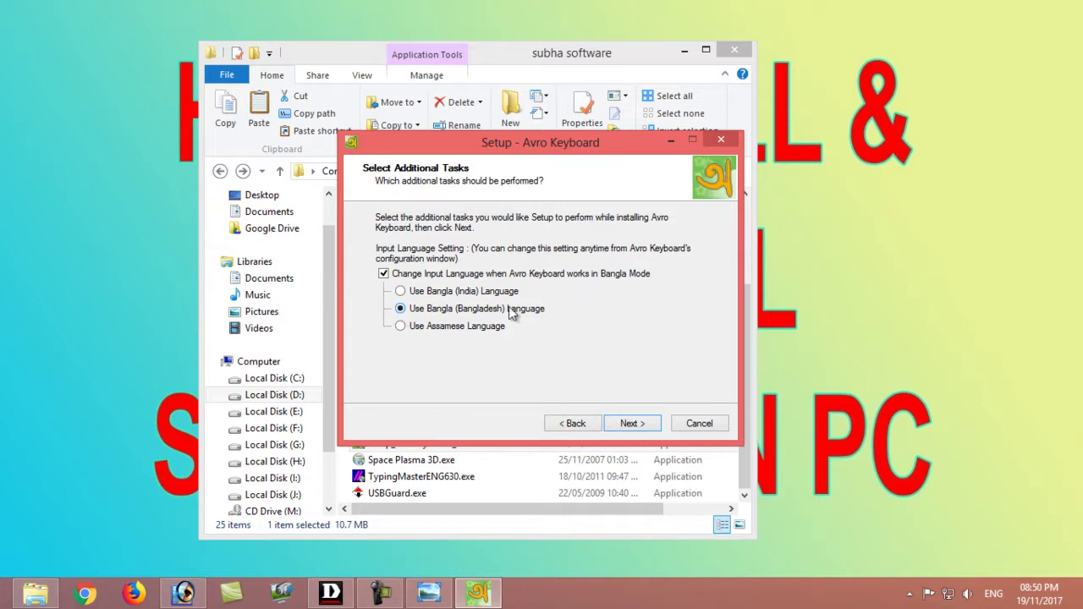
# Step: Install Avro Keyboard with the Bangla (India) input language and finish setup with Start Avro Keyboard enabled
pyautogui.click(430, 293)
pyautogui.click(630, 423)
pyautogui.click(634, 424)
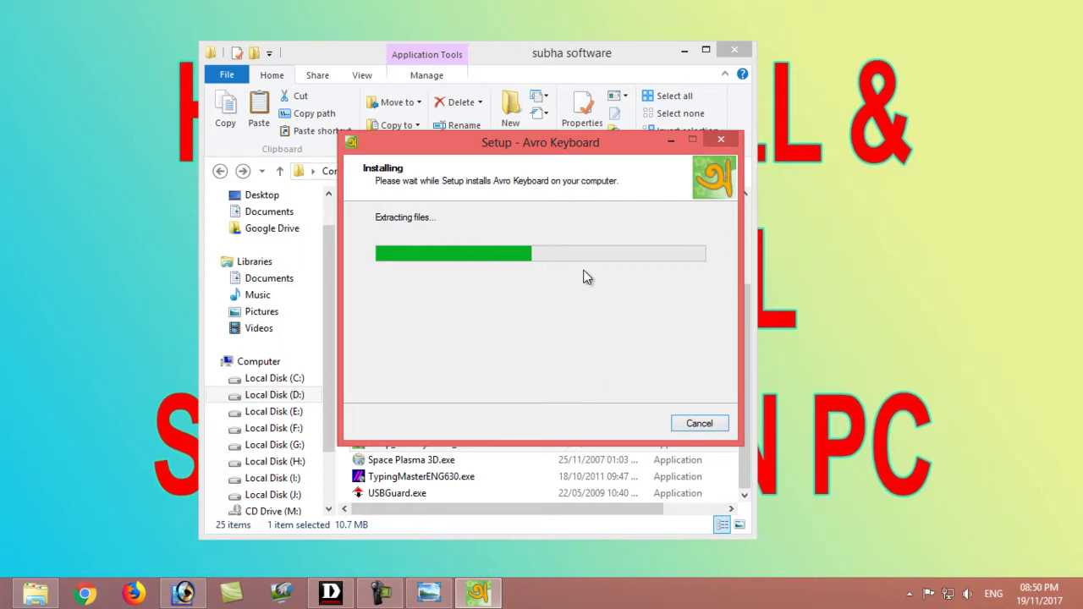
pyautogui.click(741, 51)
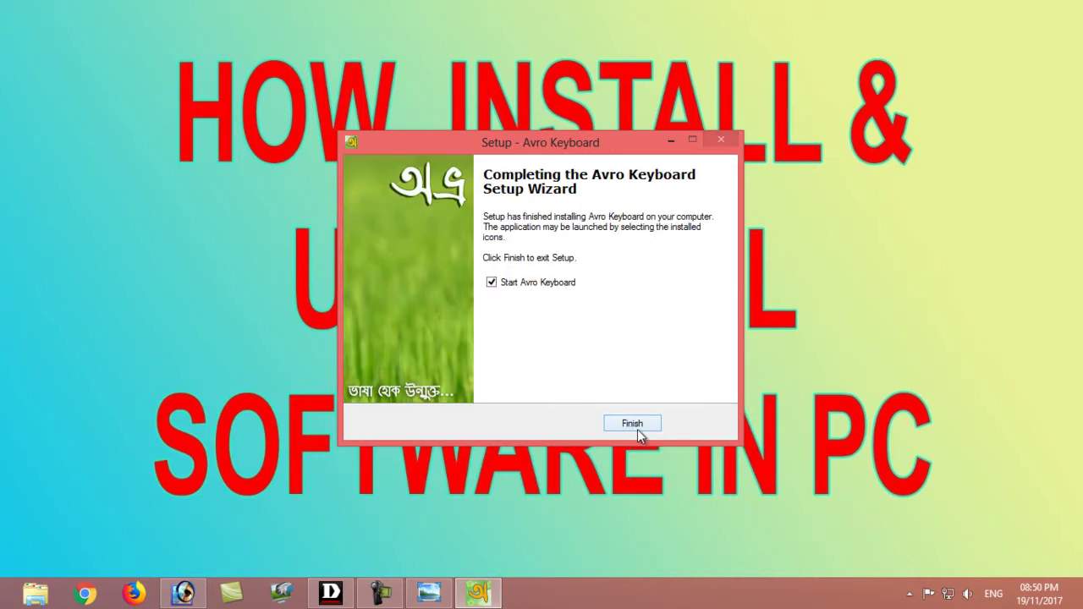
pyautogui.click(632, 424)
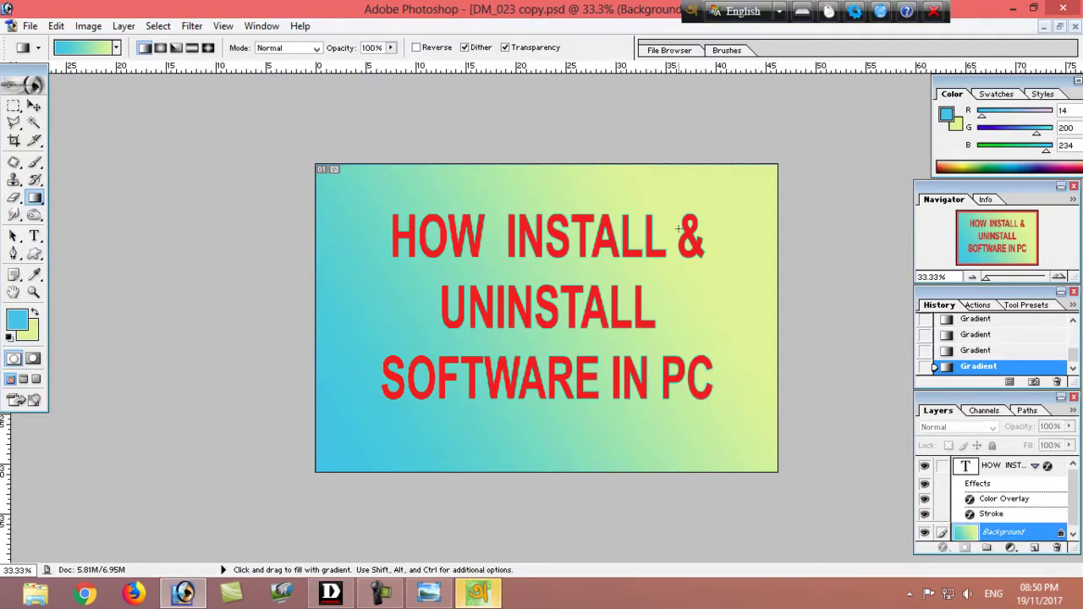
# Step: Close Photoshop and complete the Avro Keyboard configuration with the F12 switch key, English (United States) and English to Bangla Phonetic typing
pyautogui.click(1064, 7)
pyautogui.click(544, 235)
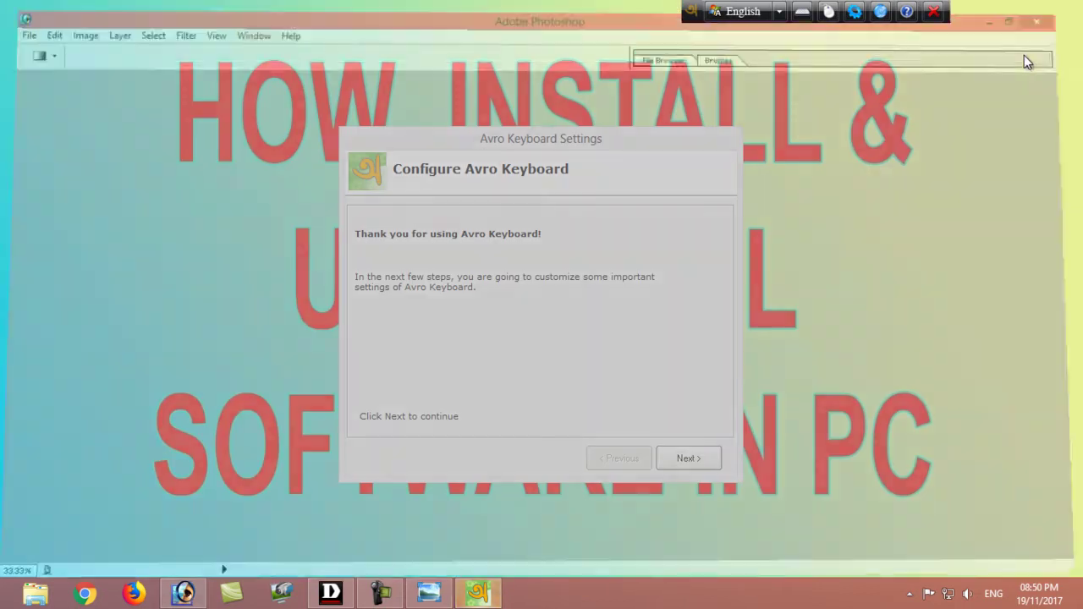
pyautogui.click(688, 458)
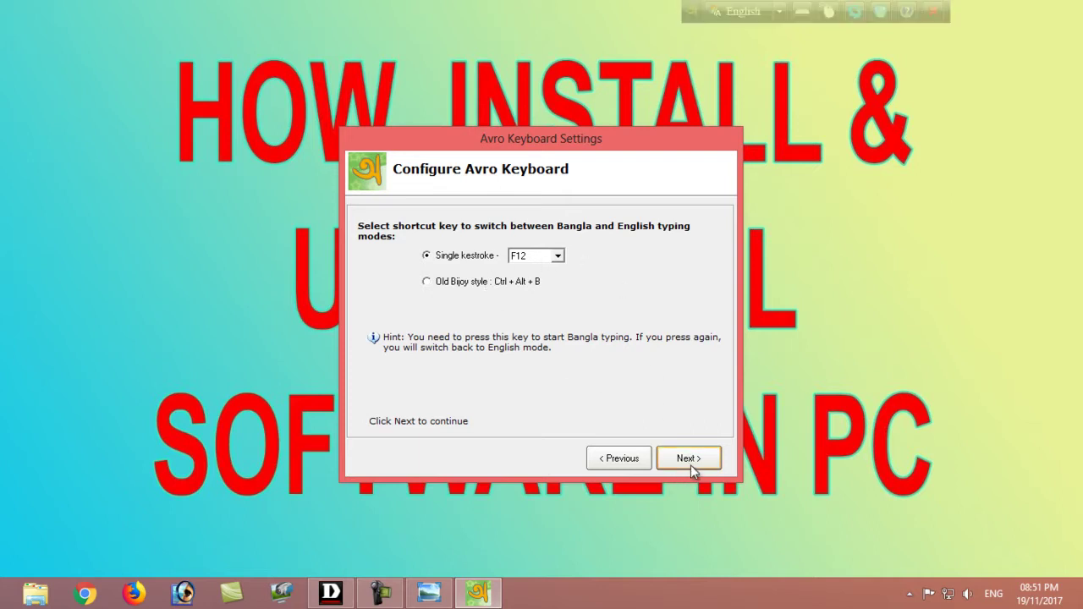
pyautogui.click(692, 464)
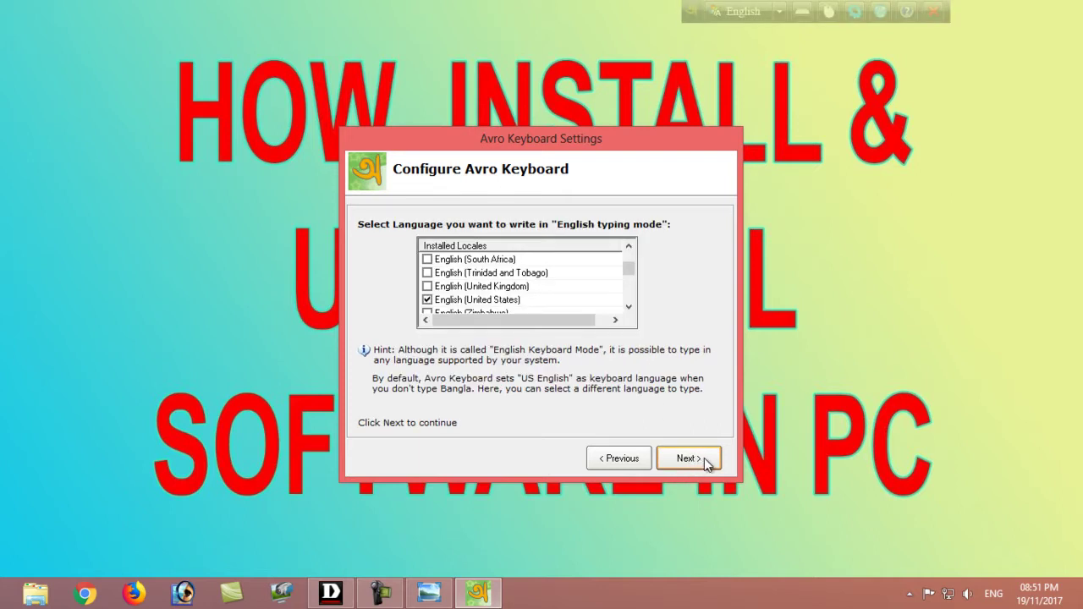
pyautogui.click(704, 461)
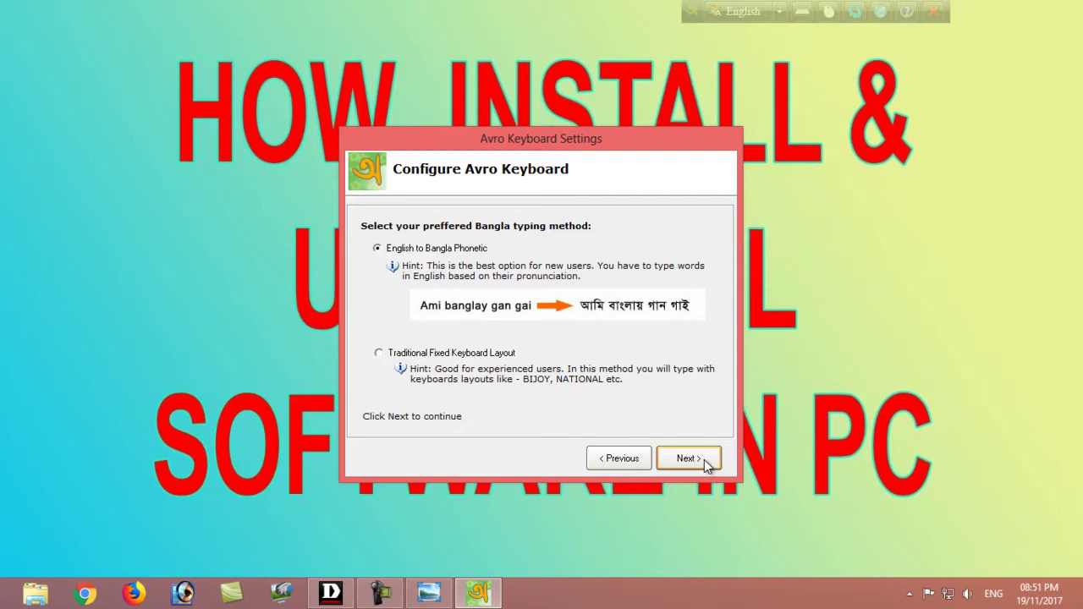
pyautogui.click(704, 458)
pyautogui.click(704, 459)
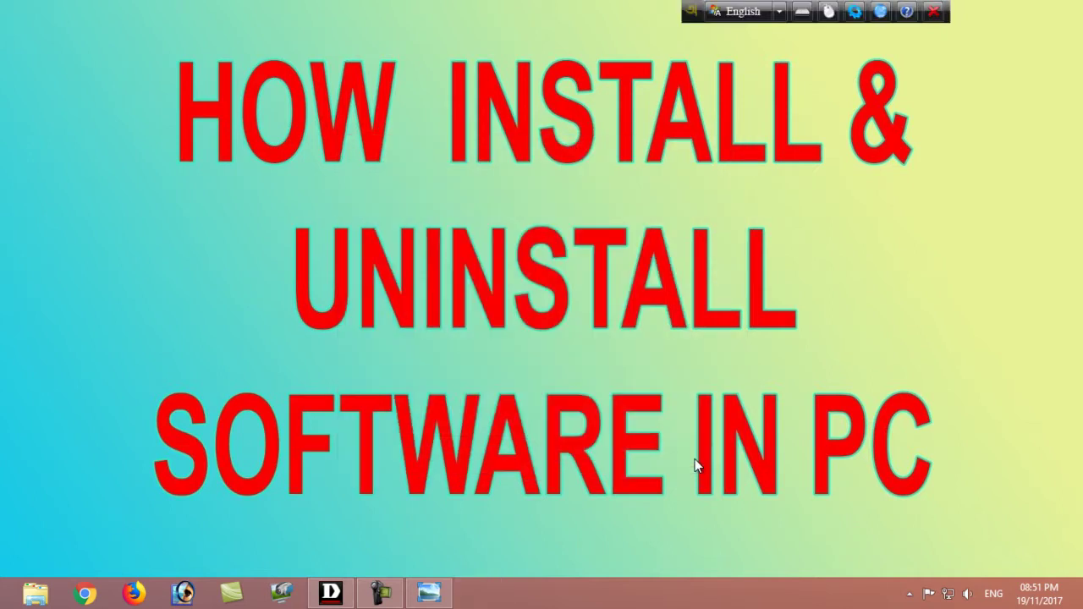
# Step: Exit the running Avro Keyboard program
pyautogui.rightClick(560, 217)
pyautogui.click(595, 262)
pyautogui.click(934, 11)
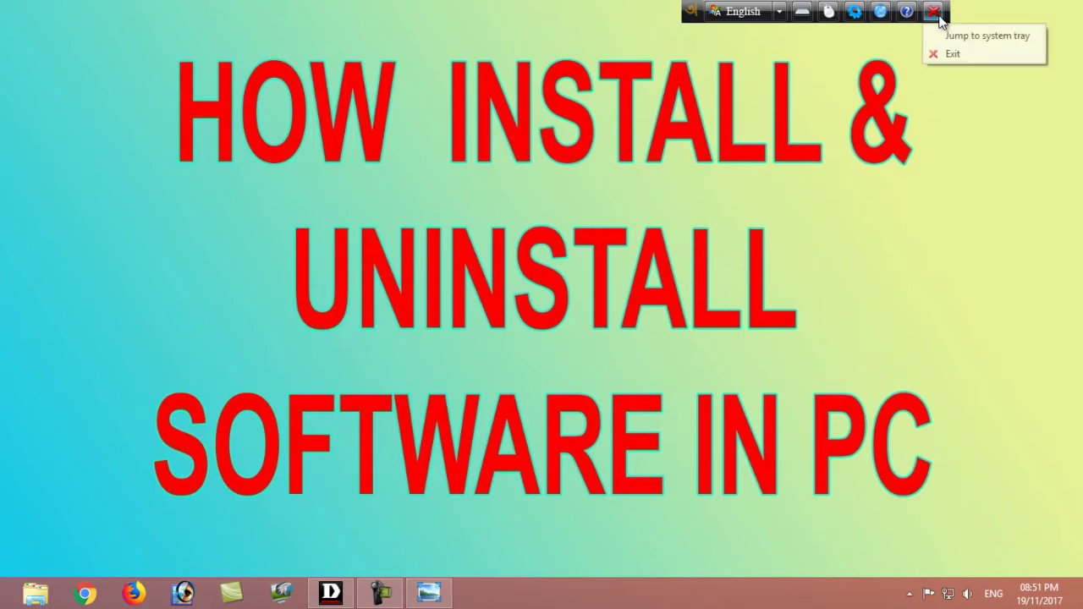
pyautogui.click(948, 48)
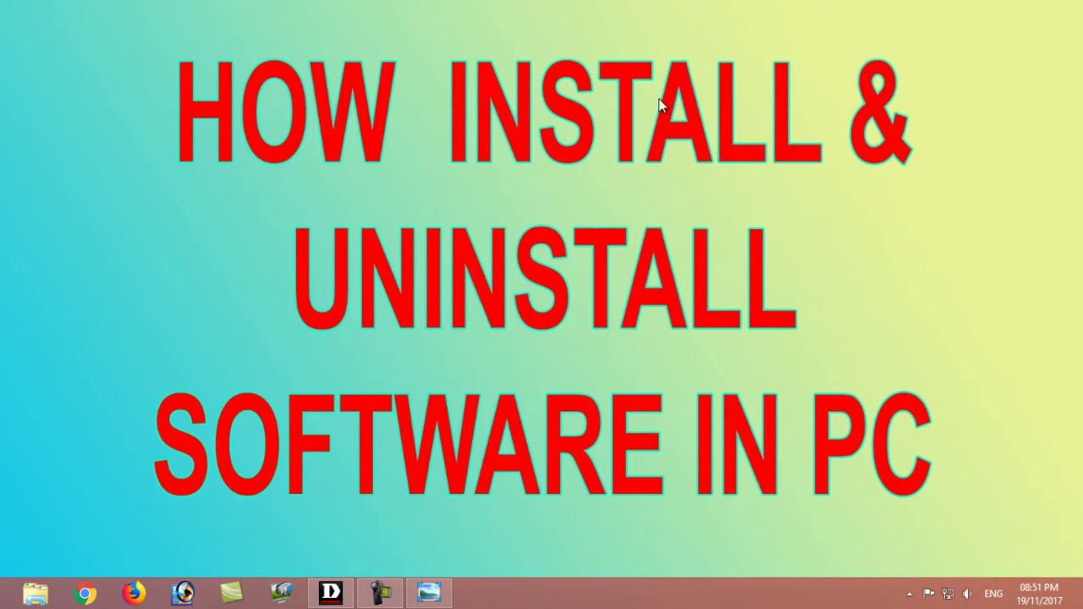
# Step: Launch the newly installed GOM Player from the Start screen
pyautogui.press('super')
pyautogui.scroll(-10, 683, 240)
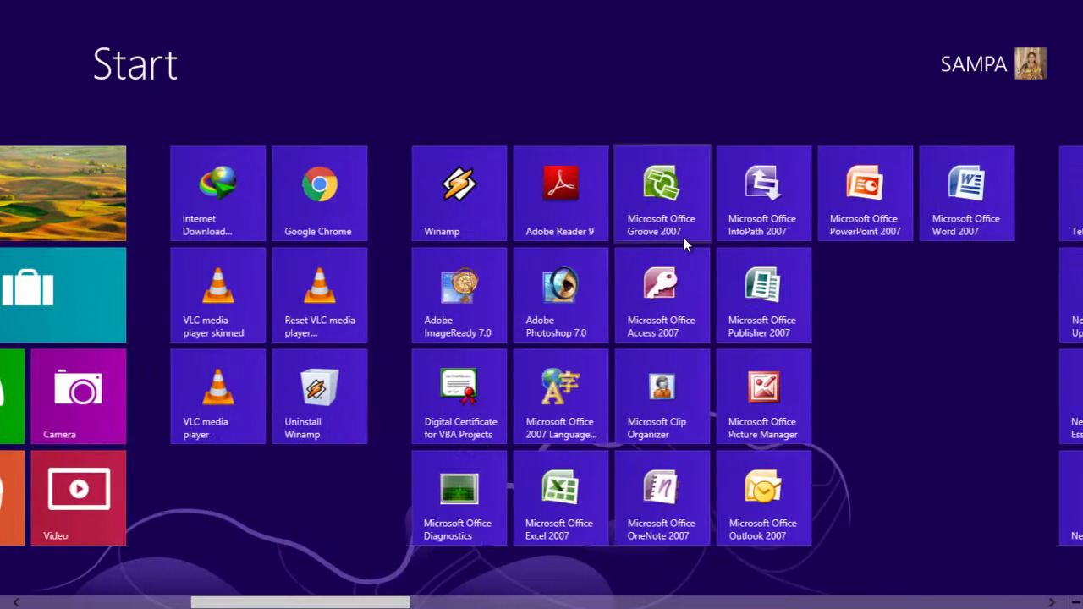
pyautogui.scroll(-5, 684, 237)
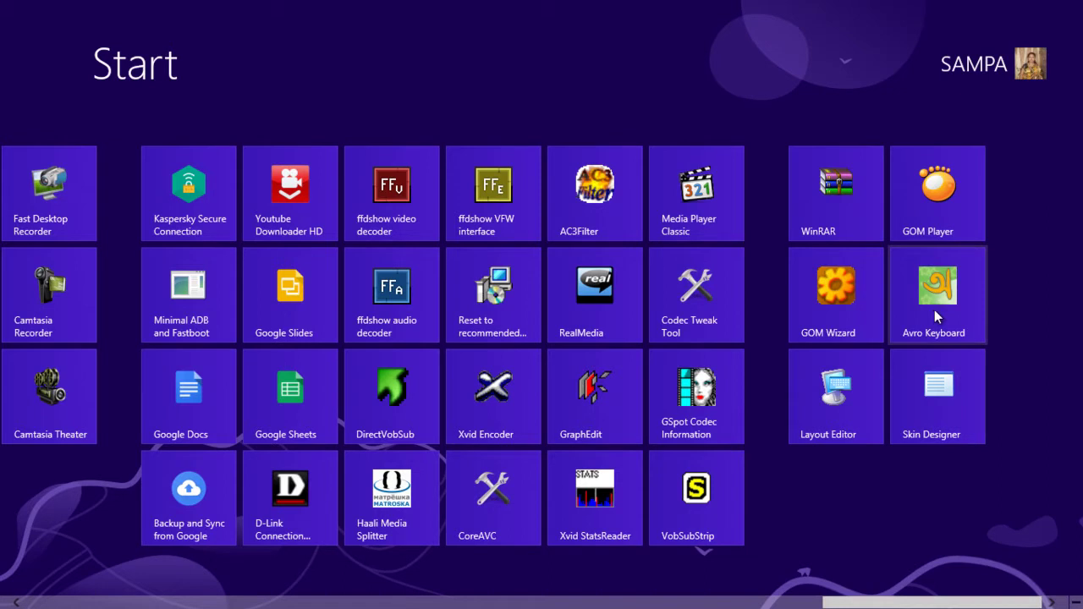
pyautogui.click(949, 214)
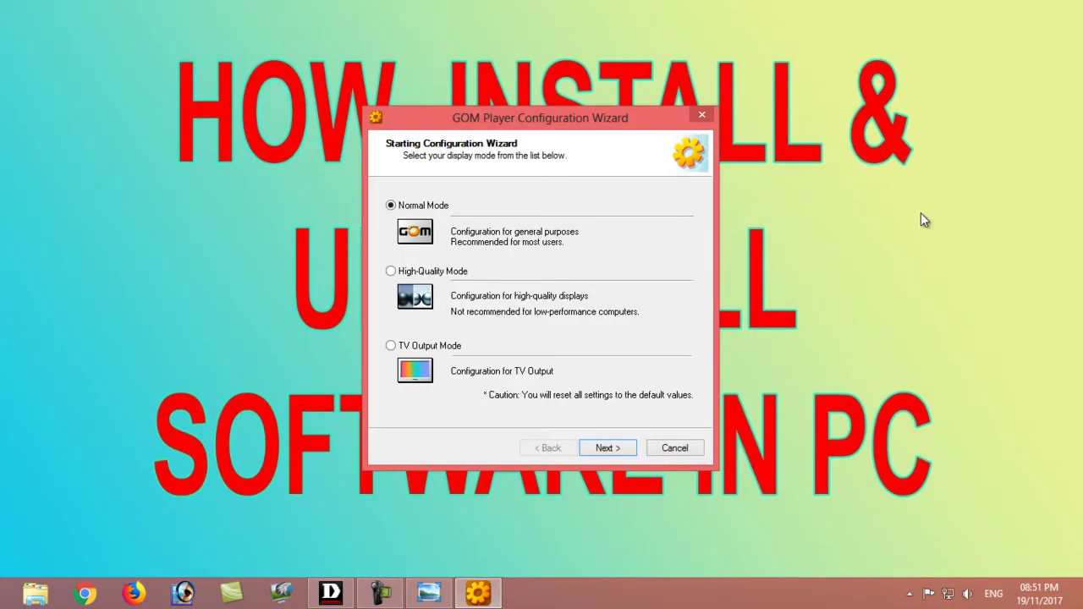
# Step: Complete the GOM Player Configuration Wizard with Normal Mode and the remaining default settings
pyautogui.click(624, 449)
pyautogui.click(622, 448)
pyautogui.click(619, 450)
pyautogui.click(621, 451)
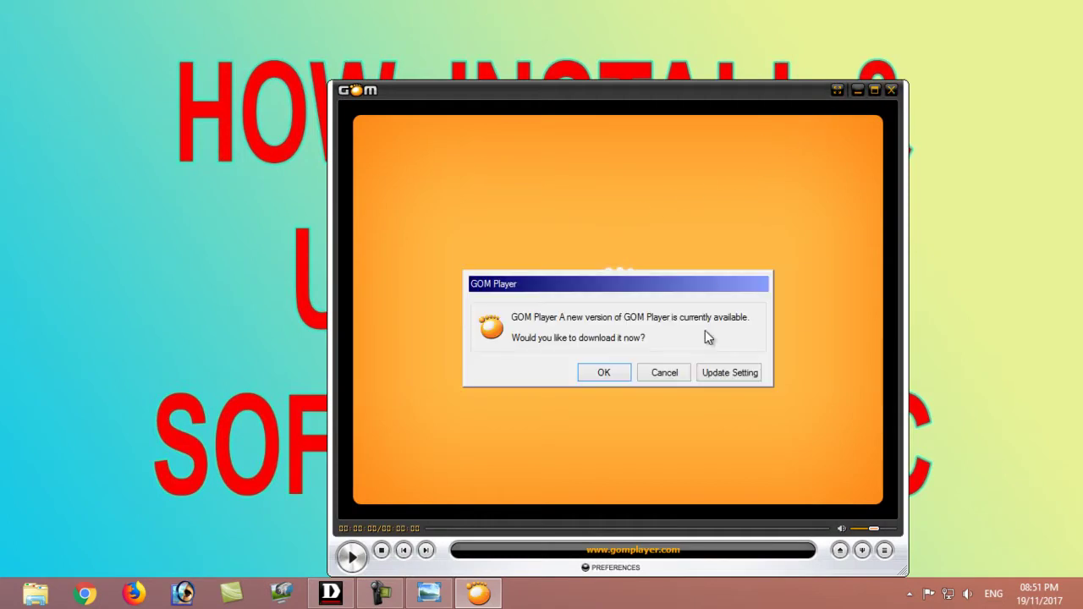
# Step: Decline the download of the new GOM Player version and close the player
pyautogui.click(676, 376)
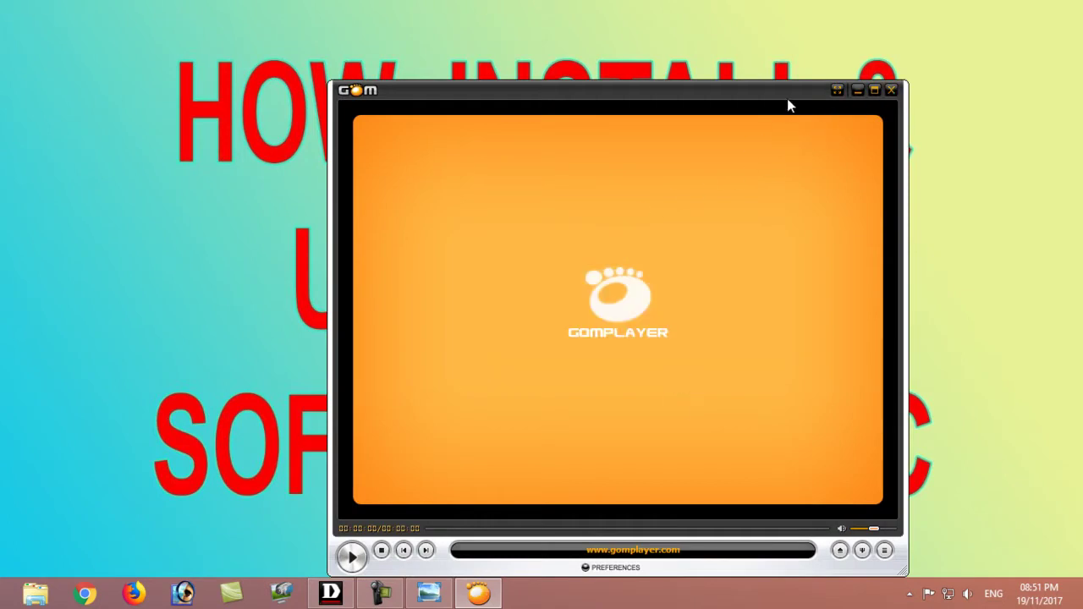
pyautogui.moveTo(788, 100); pyautogui.dragTo(642, 58)
pyautogui.click(748, 51)
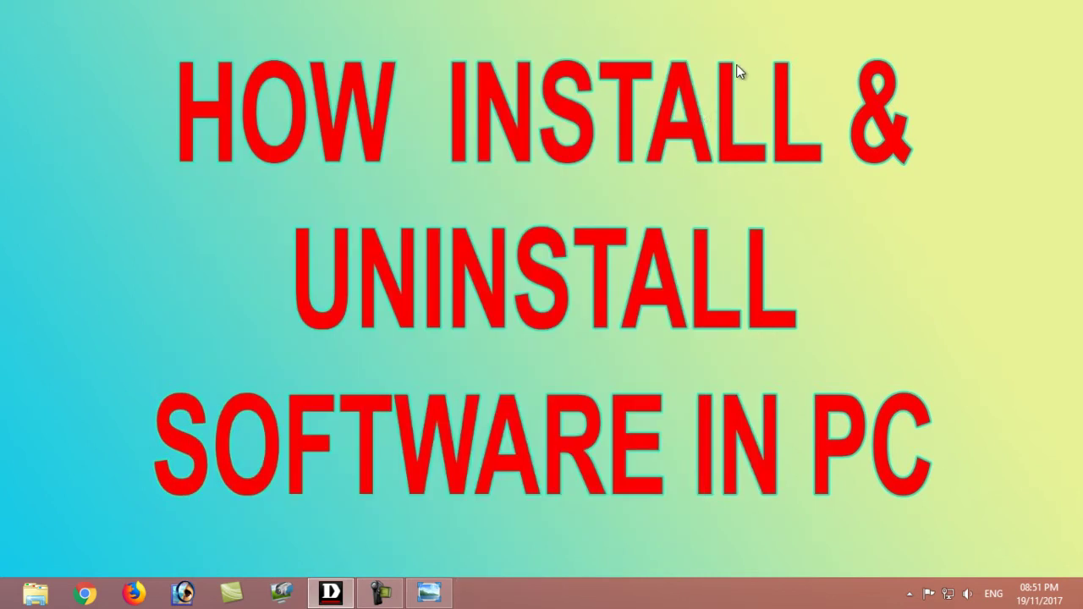
# Step: Launch Avro Keyboard from the Start screen to check that it runs, and exit it again
pyautogui.press('super')
pyautogui.scroll(-10, 735, 327)
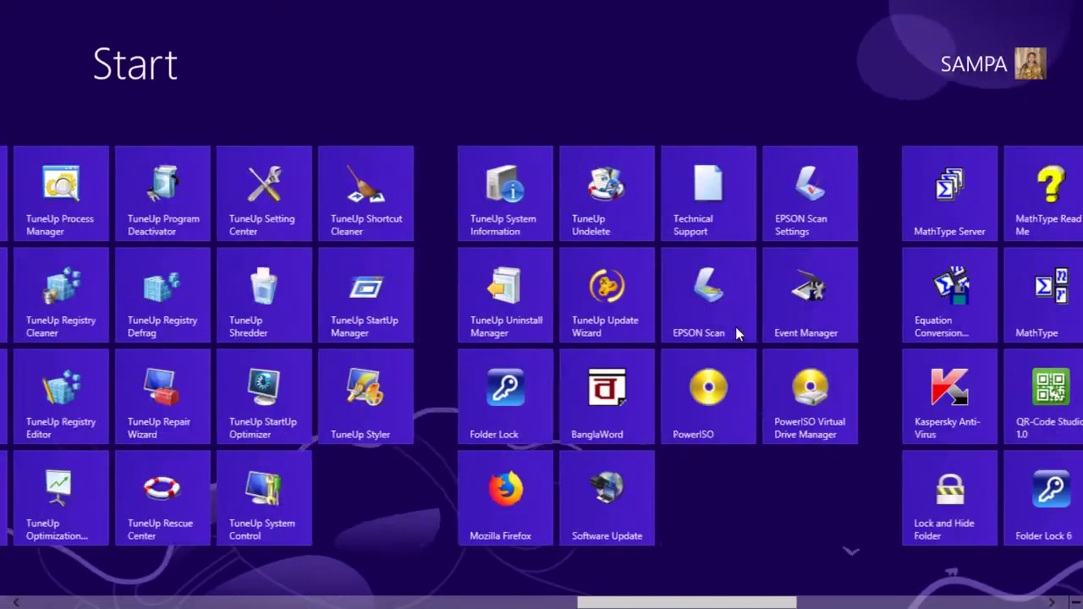
pyautogui.scroll(-3, 796, 356)
pyautogui.click(926, 320)
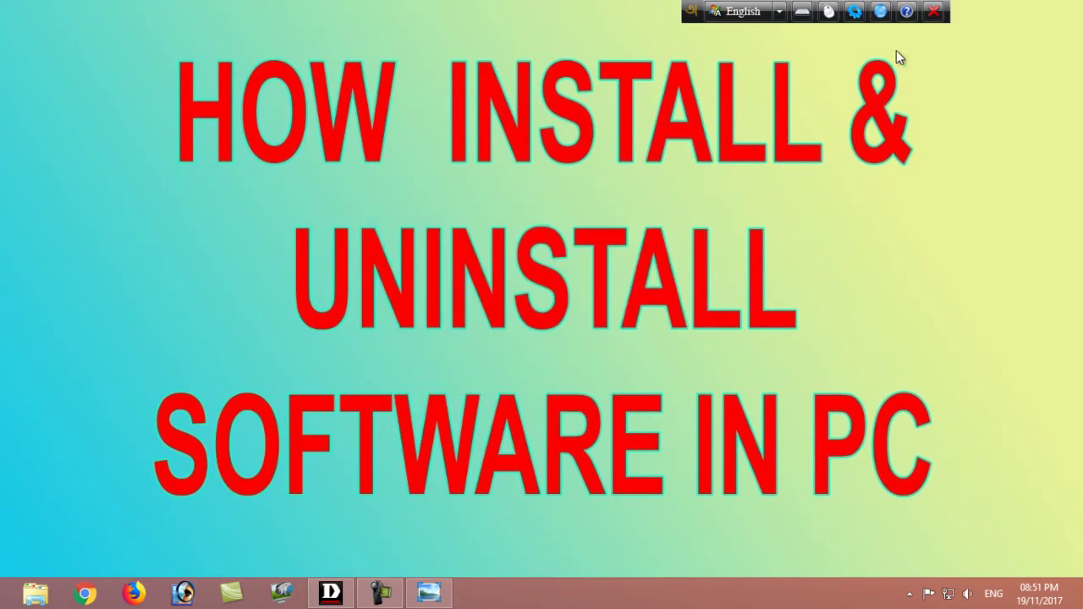
pyautogui.click(936, 14)
pyautogui.click(951, 53)
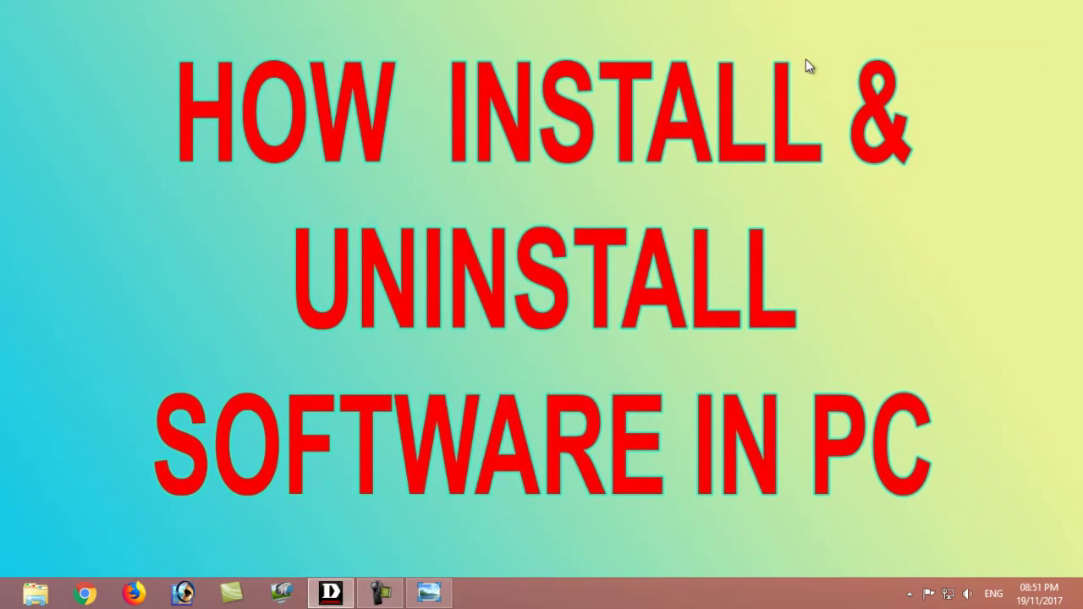
pyautogui.rightClick(625, 115)
pyautogui.click(638, 160)
pyautogui.rightClick(644, 107)
pyautogui.click(685, 155)
# Step: Open the Control Panel from the Windows desktop settings
pyautogui.moveTo(1080, 3)
pyautogui.click(1049, 457)
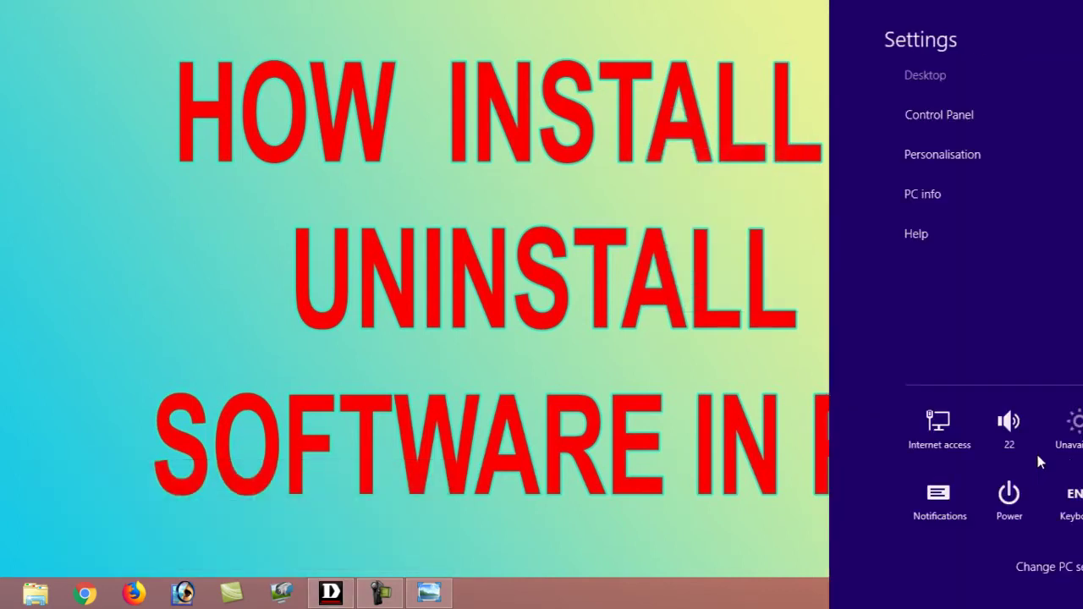
pyautogui.click(878, 120)
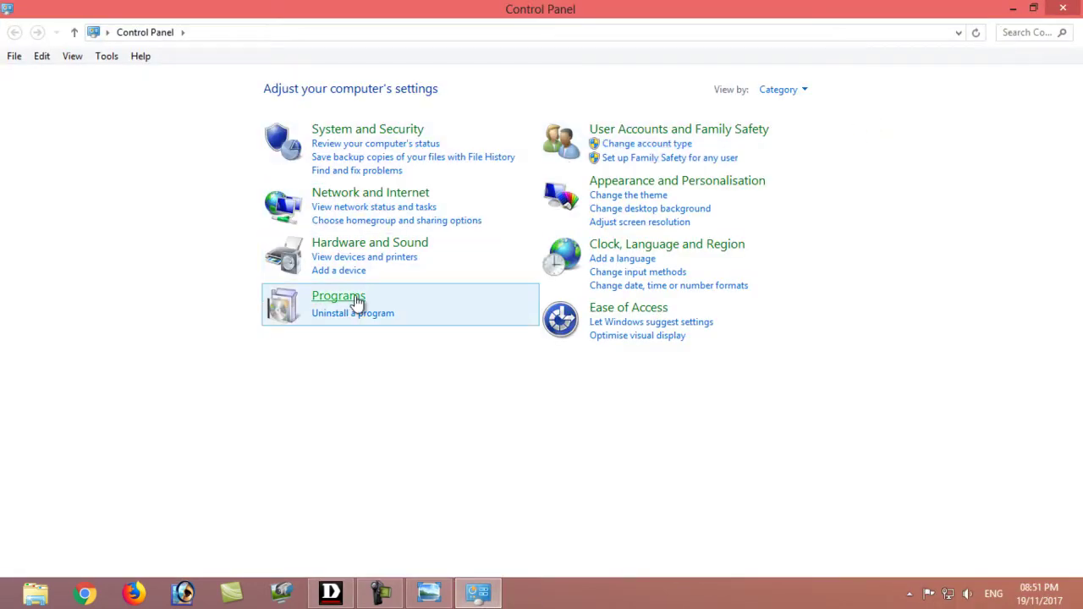
# Step: Switch the Control Panel view to Large icons, to Small icons, and back to Category
pyautogui.click(788, 93)
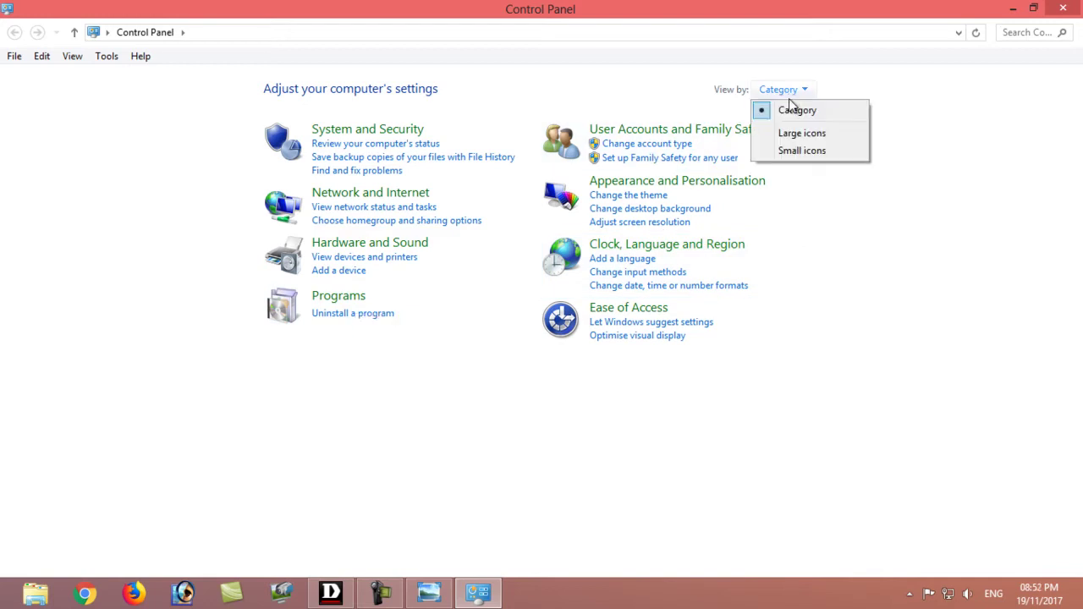
pyautogui.click(799, 138)
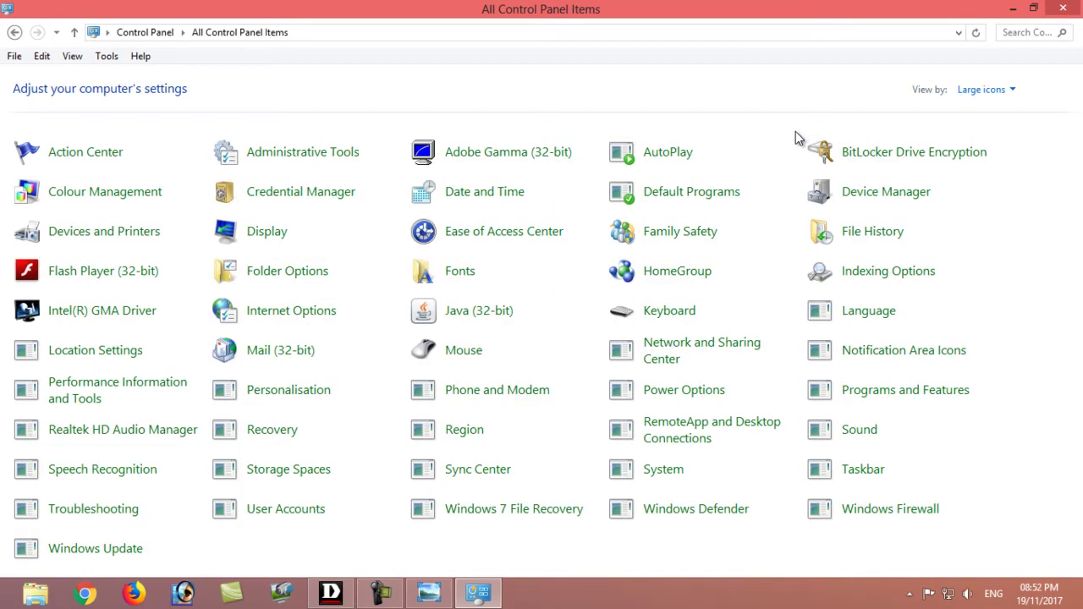
pyautogui.click(981, 90)
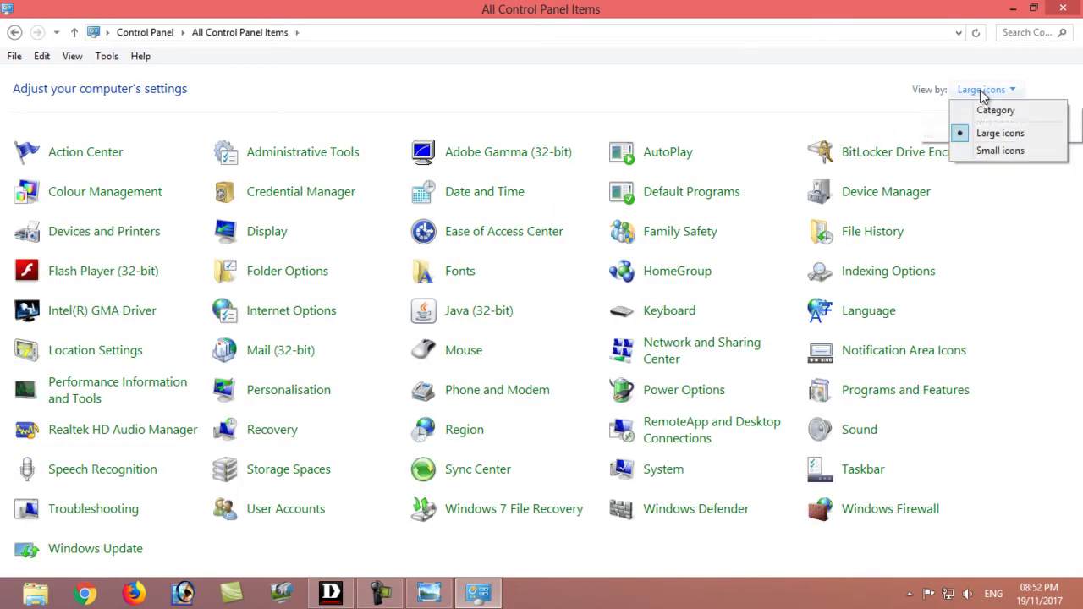
pyautogui.click(979, 150)
pyautogui.click(986, 90)
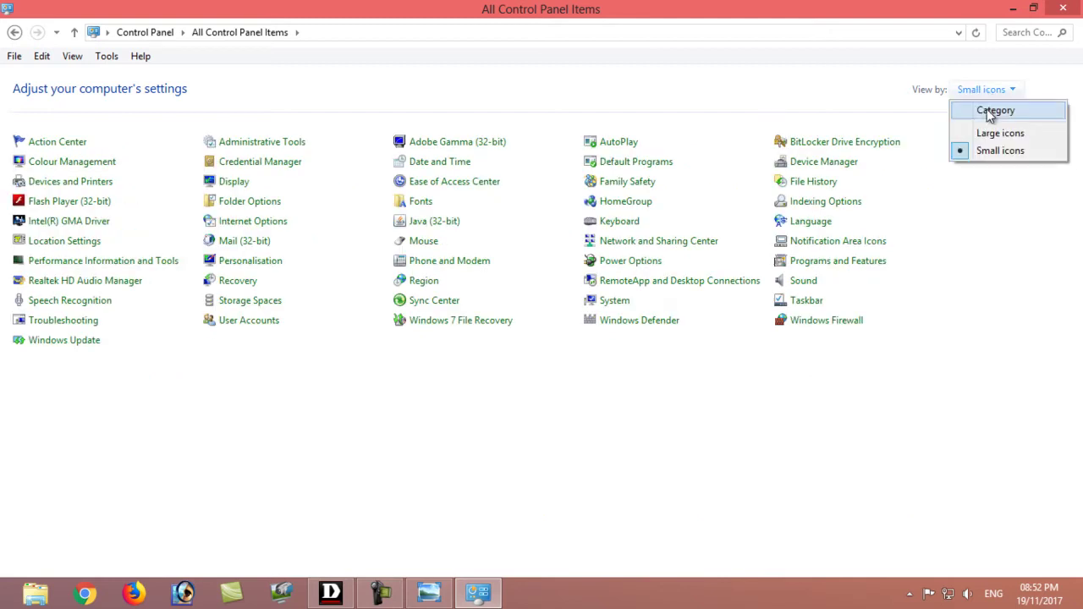
pyautogui.click(986, 107)
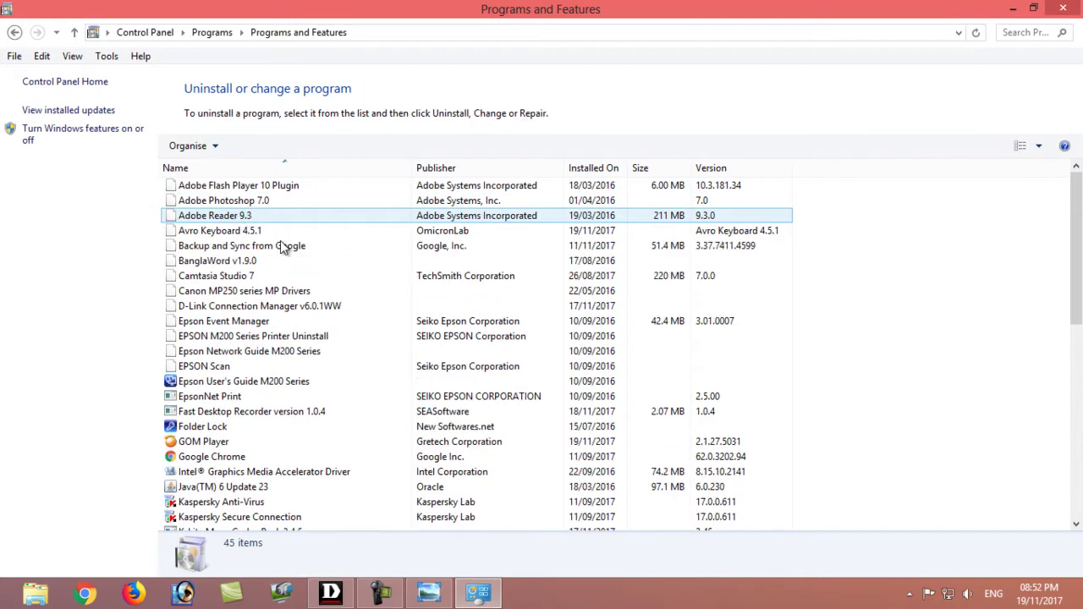
# Step: Uninstall Avro Keyboard 4.5.1 and all of its components through Programs and Features
pyautogui.click(252, 233)
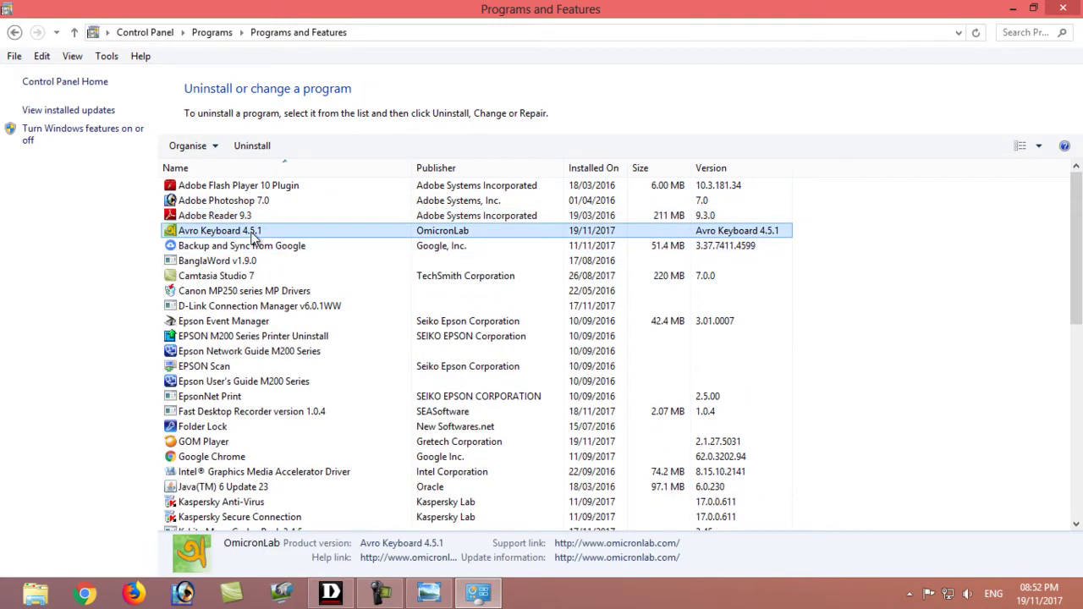
pyautogui.rightClick(251, 235)
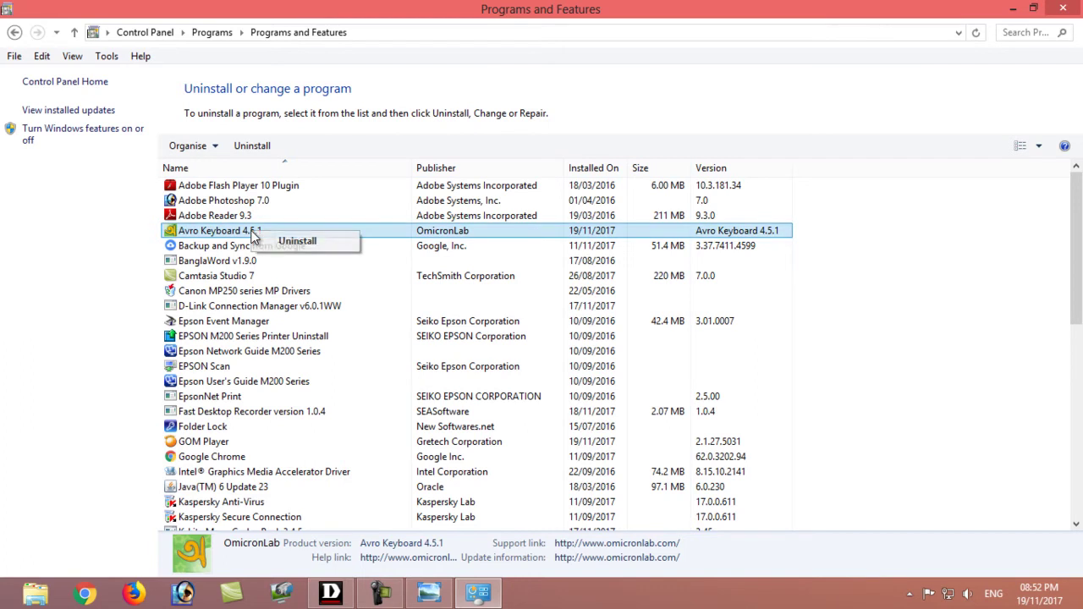
pyautogui.click(297, 241)
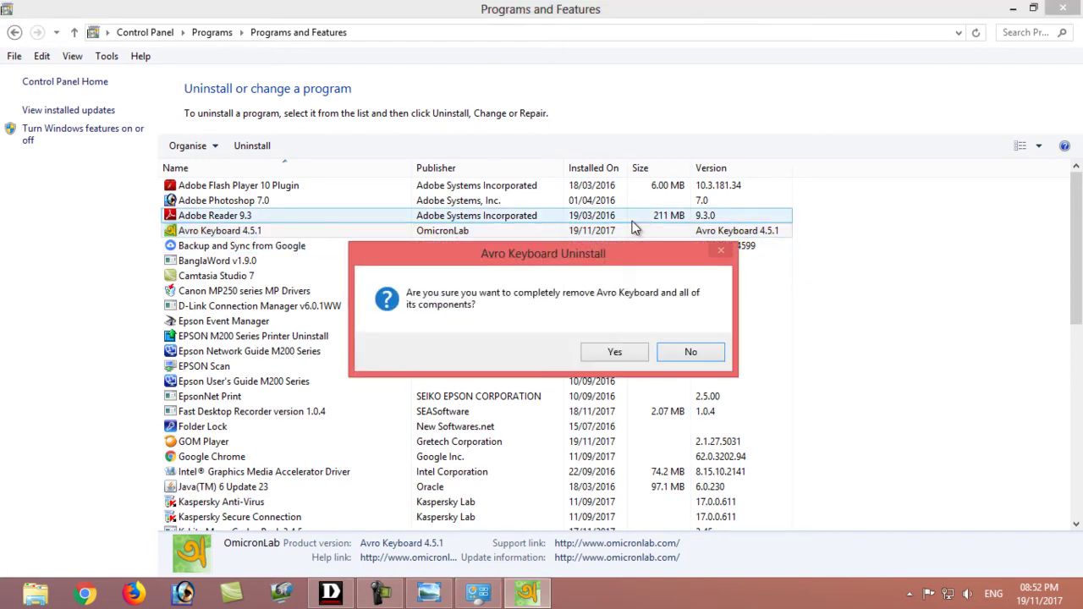
pyautogui.click(614, 352)
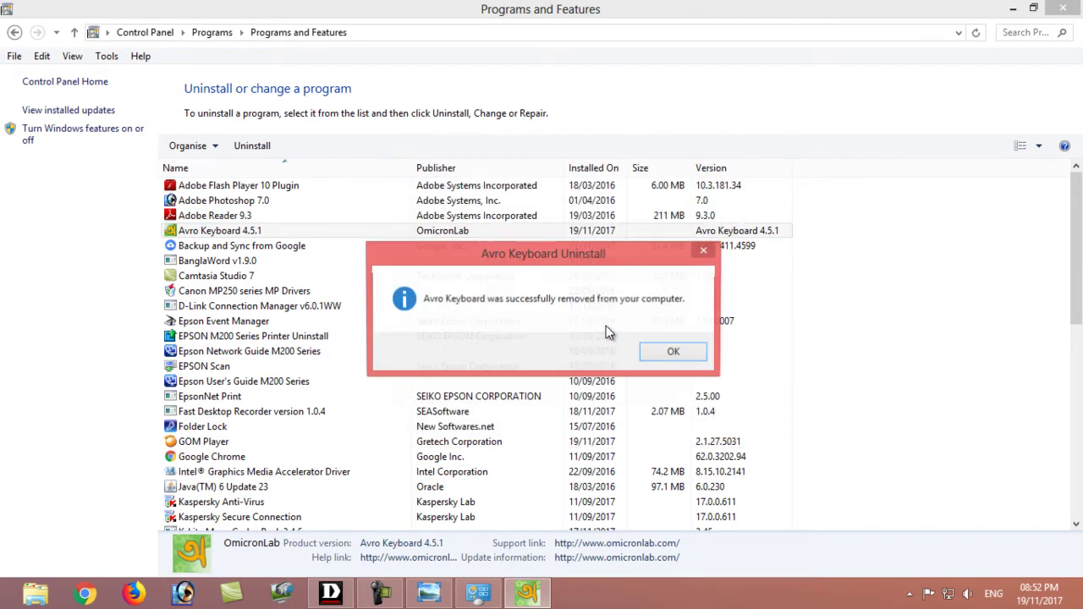
pyautogui.click(650, 354)
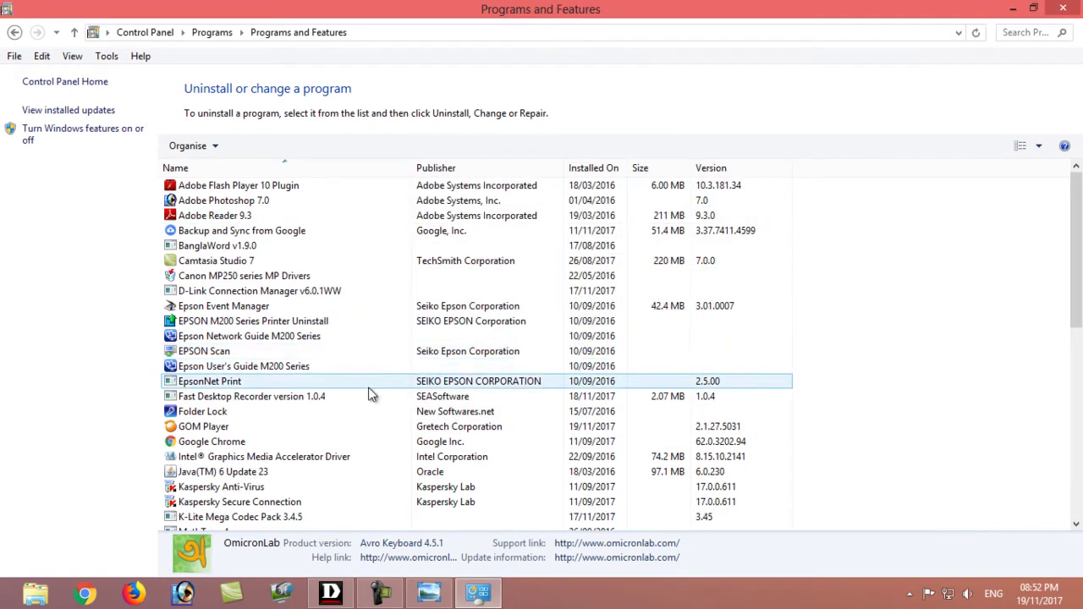
# Step: Uninstall GOM Player, including the leftover files in its GomPlayer program folder, and close the uninstaller
pyautogui.doubleClick(232, 426)
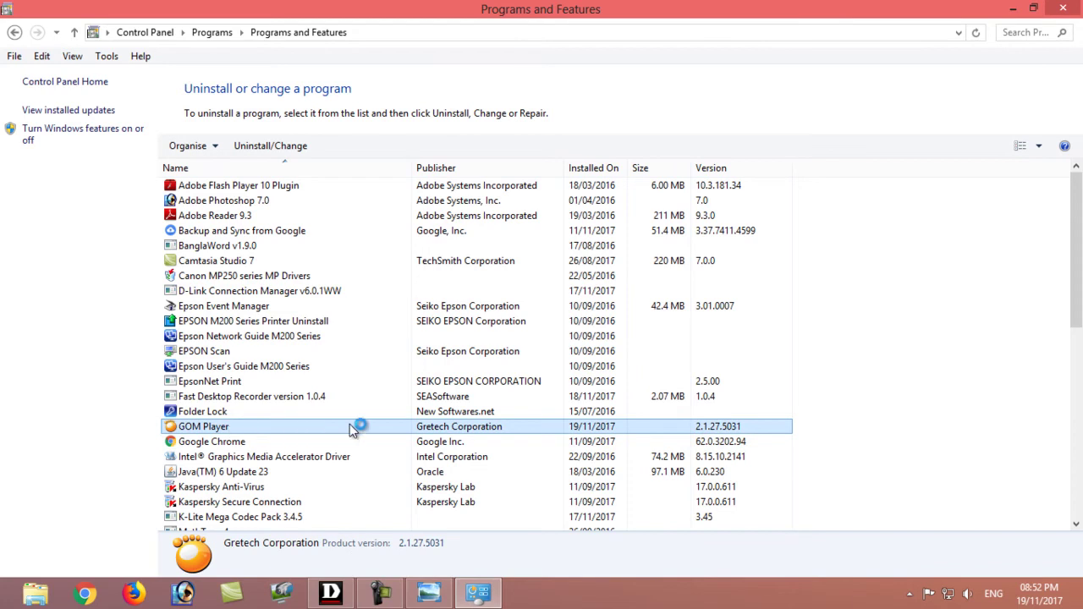
pyautogui.click(646, 428)
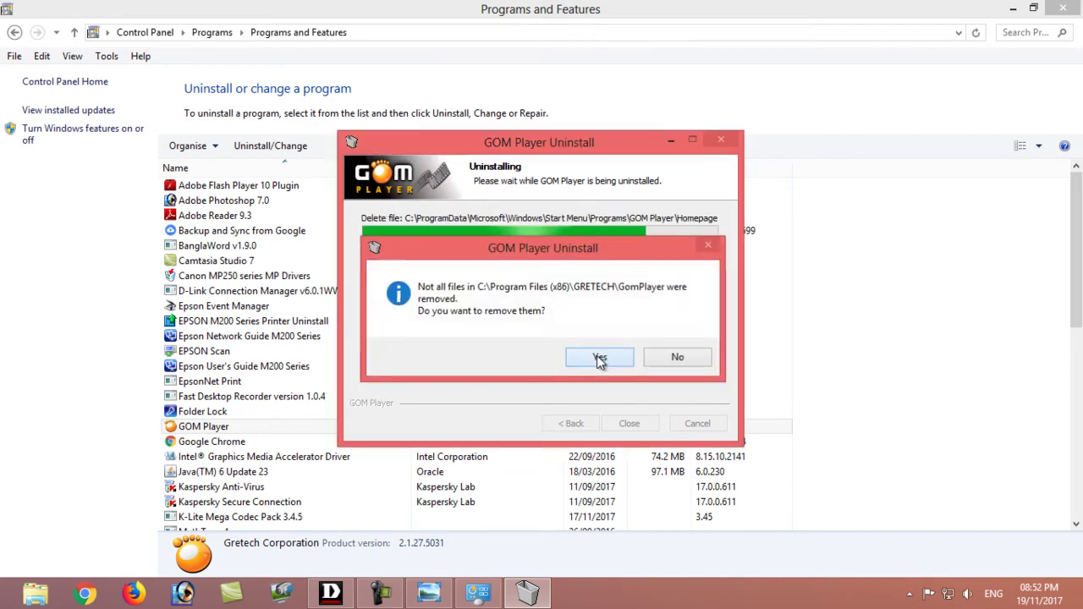
pyautogui.click(599, 359)
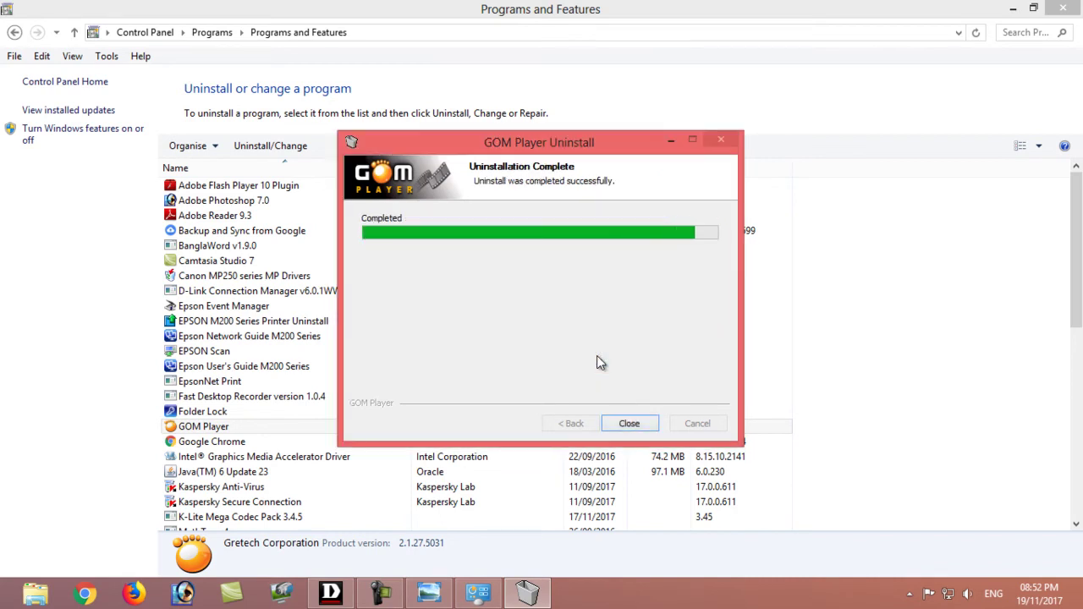
pyautogui.click(633, 426)
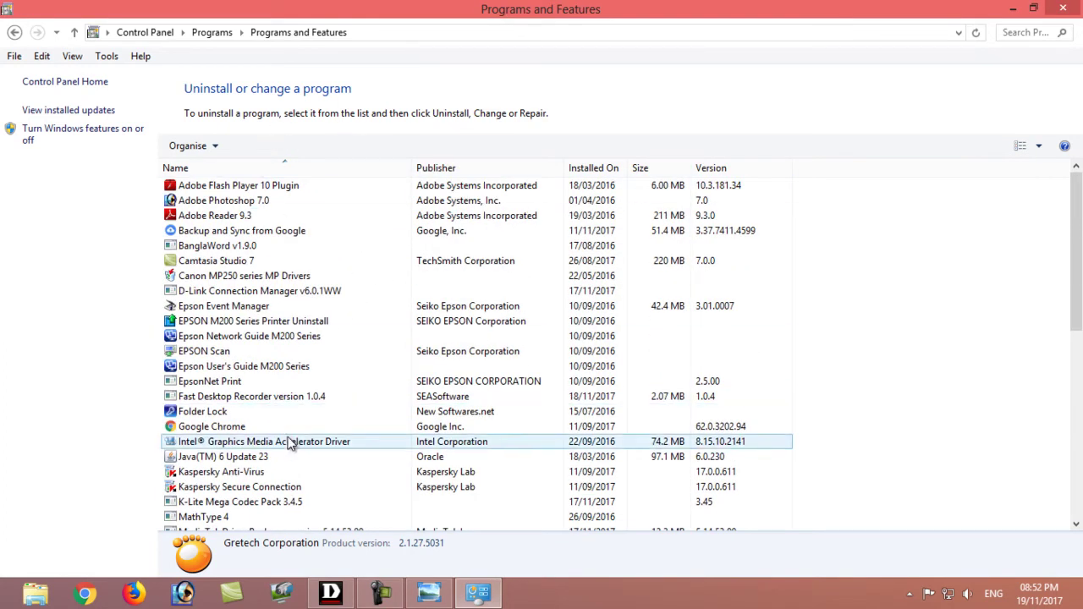
# Step: Close Programs and Features and minimise the D-Link Connection Manager window
pyautogui.click(1066, 10)
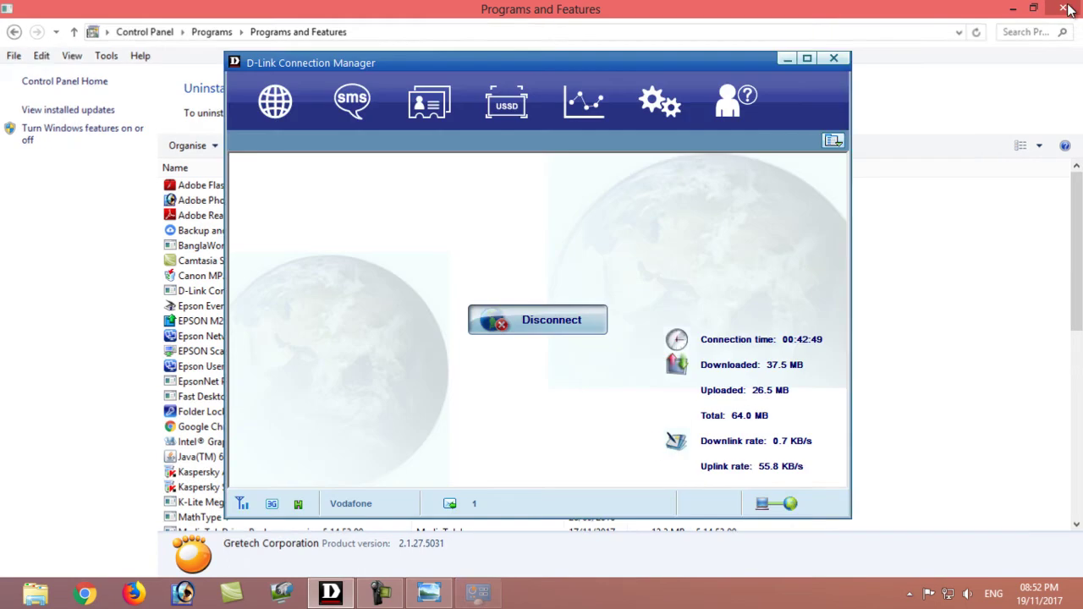
pyautogui.click(781, 54)
# Step: Refresh the Windows desktop several times
pyautogui.rightClick(753, 69)
pyautogui.click(772, 111)
pyautogui.rightClick(771, 82)
pyautogui.click(779, 123)
pyautogui.rightClick(785, 75)
pyautogui.click(818, 119)
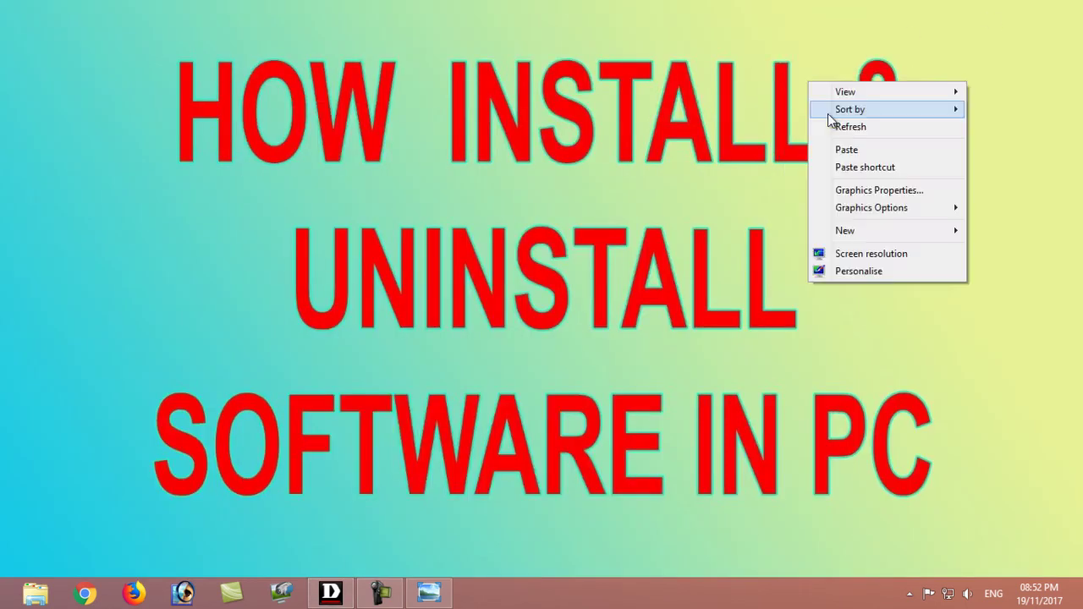